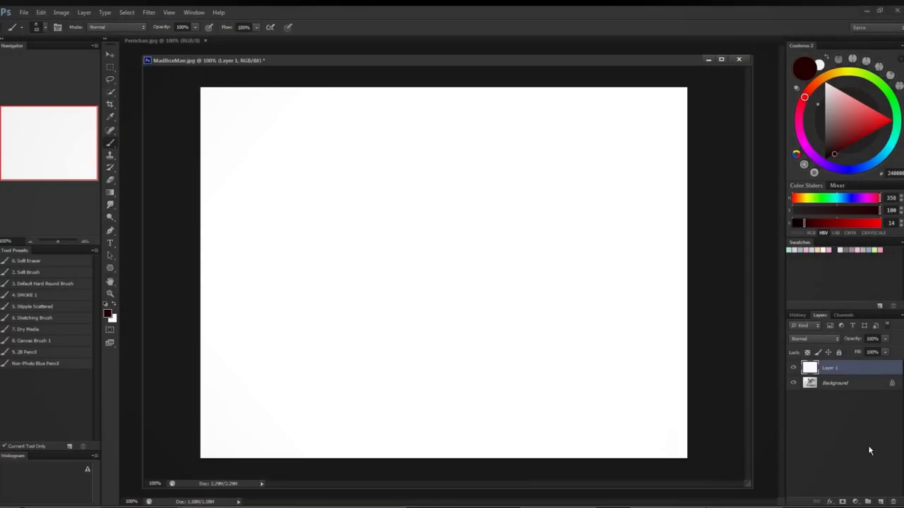
# Step: Lower the white Layer 1's opacity to 69% so the painting shows through, and add a new layer above it
pyautogui.click(884, 339)
pyautogui.moveTo(874, 357); pyautogui.dragTo(871, 357)
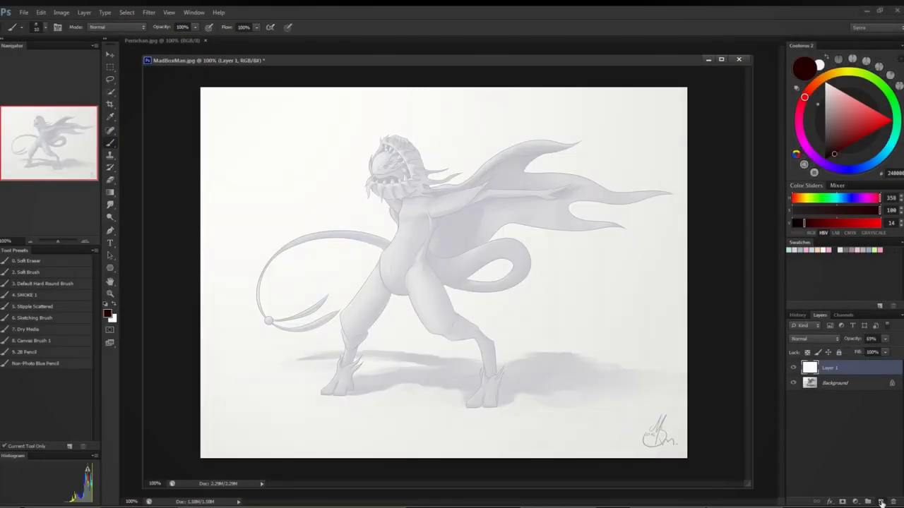
pyautogui.click(881, 501)
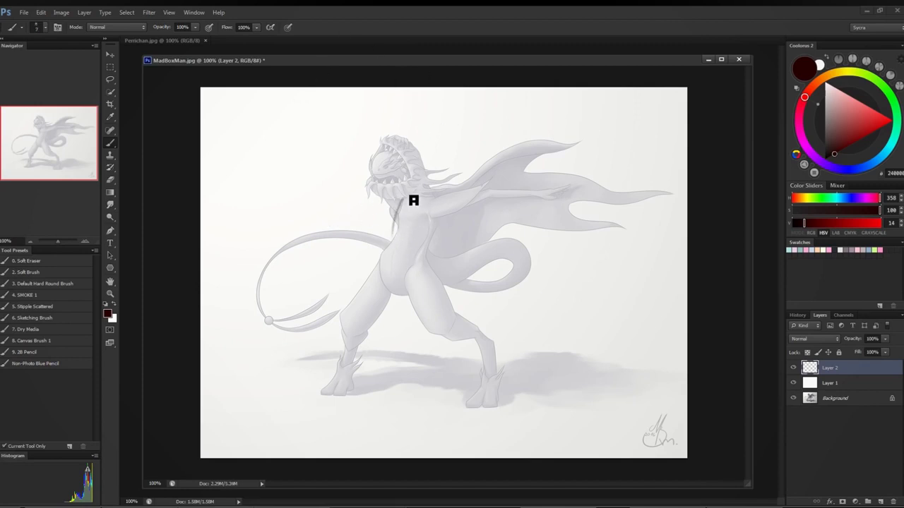
# Step: Rough in the creature's more dynamic lunging pose over the painting with sweeping action lines for the body, head and legs
pyautogui.moveTo(375, 267); pyautogui.dragTo(400, 200)
pyautogui.moveTo(520, 199)
pyautogui.mouseDown()
pyautogui.moveTo(346, 372)
pyautogui.moveTo(558, 188)
pyautogui.moveTo(487, 201)
pyautogui.moveTo(499, 339)
pyautogui.moveTo(485, 360)
pyautogui.moveTo(535, 409)
pyautogui.mouseUp()
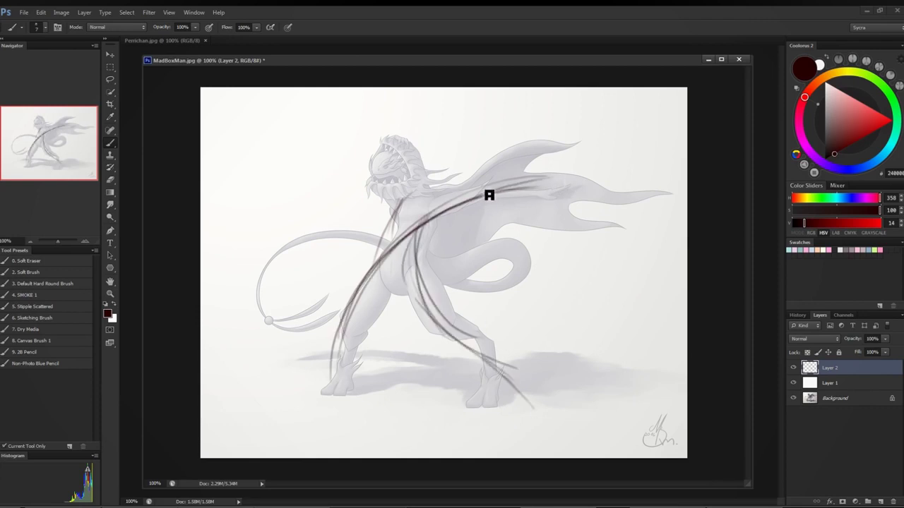
pyautogui.moveTo(488, 193)
pyautogui.mouseDown()
pyautogui.moveTo(436, 172)
pyautogui.moveTo(445, 190)
pyautogui.moveTo(399, 196)
pyautogui.moveTo(397, 171)
pyautogui.moveTo(576, 200)
pyautogui.moveTo(513, 192)
pyautogui.moveTo(547, 188)
pyautogui.moveTo(363, 281)
pyautogui.moveTo(537, 191)
pyautogui.moveTo(347, 391)
pyautogui.moveTo(504, 203)
pyautogui.moveTo(551, 184)
pyautogui.moveTo(343, 399)
pyautogui.moveTo(575, 189)
pyautogui.moveTo(428, 194)
pyautogui.moveTo(357, 286)
pyautogui.moveTo(461, 204)
pyautogui.moveTo(405, 268)
pyautogui.moveTo(556, 410)
pyautogui.moveTo(552, 420)
pyautogui.moveTo(590, 423)
pyautogui.moveTo(361, 307)
pyautogui.moveTo(342, 334)
pyautogui.mouseUp()
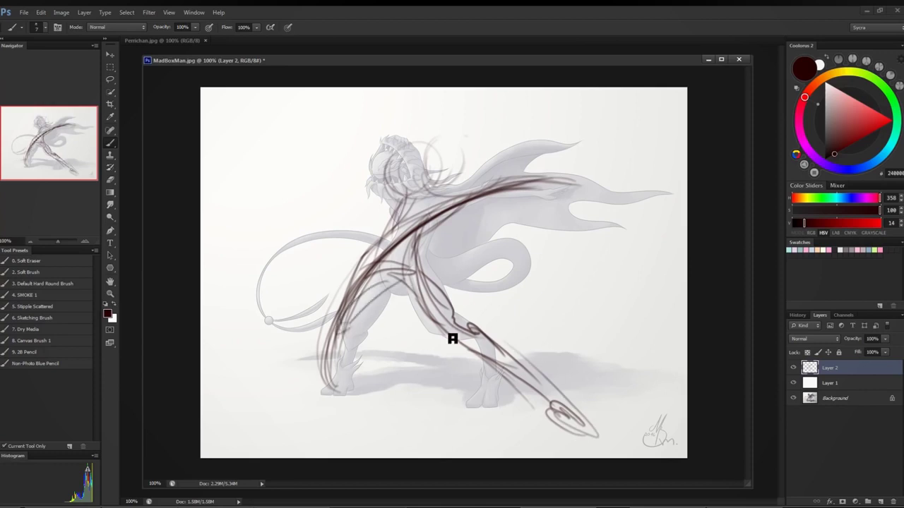
# Step: Sketch a perspective floor grid of crossing lines beneath the figure's feet
pyautogui.moveTo(291, 367)
pyautogui.mouseDown()
pyautogui.moveTo(405, 458)
pyautogui.moveTo(428, 371)
pyautogui.moveTo(648, 424)
pyautogui.mouseUp()
pyautogui.moveTo(360, 373)
pyautogui.mouseDown()
pyautogui.moveTo(519, 459)
pyautogui.moveTo(513, 438)
pyautogui.mouseUp()
pyautogui.moveTo(289, 368); pyautogui.dragTo(601, 449)
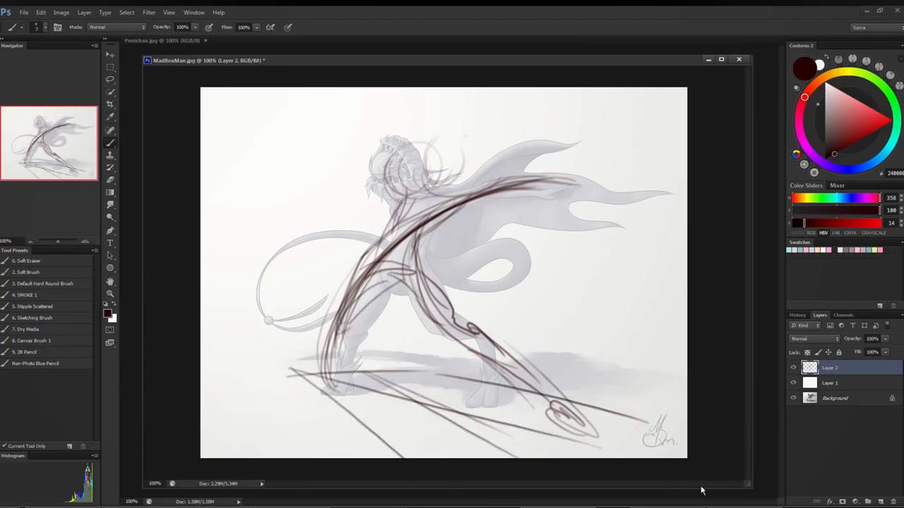
pyautogui.hotkey('ctrl', 'z')
pyautogui.moveTo(392, 364); pyautogui.dragTo(635, 458)
pyautogui.moveTo(335, 385); pyautogui.dragTo(451, 459)
pyautogui.moveTo(282, 378)
pyautogui.mouseDown()
pyautogui.moveTo(361, 458)
pyautogui.moveTo(307, 458)
pyautogui.mouseUp()
pyautogui.moveTo(245, 400); pyautogui.dragTo(513, 384)
pyautogui.moveTo(264, 428); pyautogui.dragTo(569, 384)
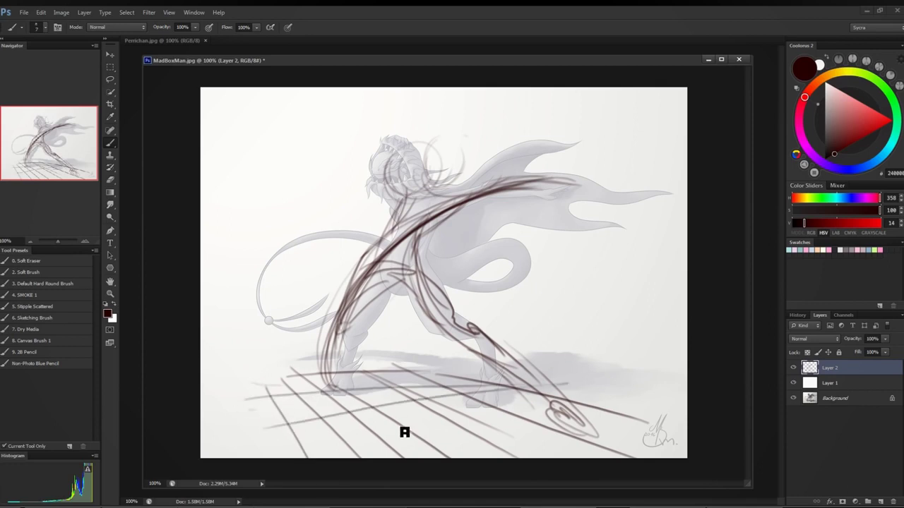
pyautogui.moveTo(326, 457); pyautogui.dragTo(544, 395)
pyautogui.moveTo(474, 457); pyautogui.dragTo(627, 391)
pyautogui.moveTo(563, 458); pyautogui.dragTo(629, 426)
# Step: Reinforce the front thigh and knee, and rough in the head and the large wing sweeping back to the upper right
pyautogui.moveTo(339, 319)
pyautogui.mouseDown()
pyautogui.moveTo(332, 313)
pyautogui.moveTo(400, 260)
pyautogui.moveTo(414, 204)
pyautogui.mouseUp()
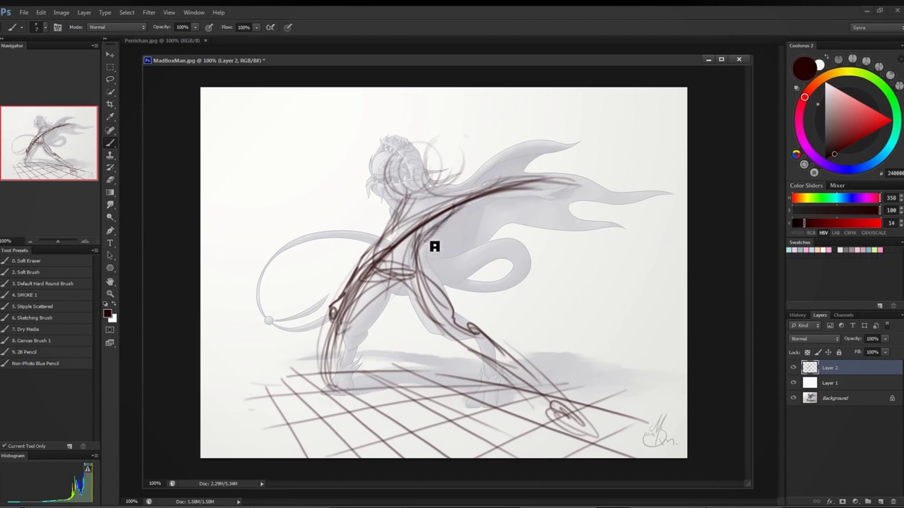
pyautogui.moveTo(433, 245)
pyautogui.mouseDown()
pyautogui.moveTo(491, 198)
pyautogui.moveTo(528, 185)
pyautogui.moveTo(559, 212)
pyautogui.moveTo(427, 202)
pyautogui.moveTo(415, 162)
pyautogui.moveTo(395, 184)
pyautogui.moveTo(400, 166)
pyautogui.moveTo(453, 183)
pyautogui.moveTo(391, 190)
pyautogui.moveTo(476, 194)
pyautogui.moveTo(399, 181)
pyautogui.moveTo(503, 177)
pyautogui.moveTo(632, 129)
pyautogui.mouseUp()
pyautogui.moveTo(579, 199)
pyautogui.mouseDown()
pyautogui.moveTo(393, 170)
pyautogui.moveTo(373, 218)
pyautogui.moveTo(378, 203)
pyautogui.moveTo(418, 214)
pyautogui.moveTo(400, 185)
pyautogui.moveTo(423, 212)
pyautogui.moveTo(433, 201)
pyautogui.moveTo(391, 191)
pyautogui.moveTo(371, 202)
pyautogui.moveTo(389, 204)
pyautogui.moveTo(391, 177)
pyautogui.moveTo(436, 177)
pyautogui.moveTo(382, 176)
pyautogui.moveTo(366, 188)
pyautogui.moveTo(382, 175)
pyautogui.moveTo(393, 185)
pyautogui.moveTo(377, 214)
pyautogui.moveTo(419, 214)
pyautogui.mouseUp()
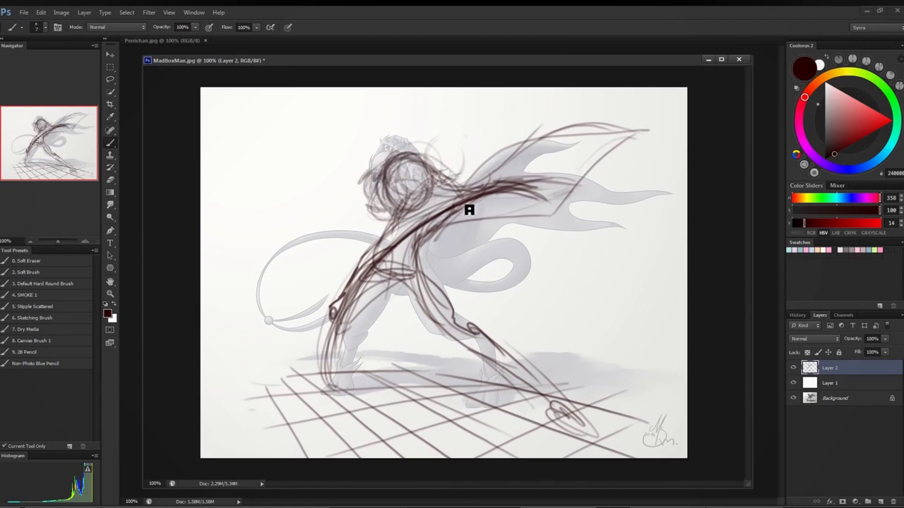
# Step: Rough in both feet and the long tail curling around behind and in front of the legs
pyautogui.moveTo(484, 233)
pyautogui.mouseDown()
pyautogui.moveTo(643, 135)
pyautogui.moveTo(651, 117)
pyautogui.moveTo(450, 218)
pyautogui.moveTo(546, 155)
pyautogui.moveTo(427, 212)
pyautogui.moveTo(548, 145)
pyautogui.moveTo(445, 193)
pyautogui.moveTo(483, 190)
pyautogui.moveTo(371, 293)
pyautogui.moveTo(341, 392)
pyautogui.moveTo(347, 407)
pyautogui.moveTo(317, 414)
pyautogui.mouseUp()
pyautogui.moveTo(579, 443)
pyautogui.mouseDown()
pyautogui.moveTo(602, 435)
pyautogui.moveTo(614, 456)
pyautogui.moveTo(410, 339)
pyautogui.moveTo(230, 349)
pyautogui.moveTo(280, 305)
pyautogui.moveTo(305, 358)
pyautogui.moveTo(490, 285)
pyautogui.moveTo(396, 347)
pyautogui.moveTo(367, 261)
pyautogui.mouseUp()
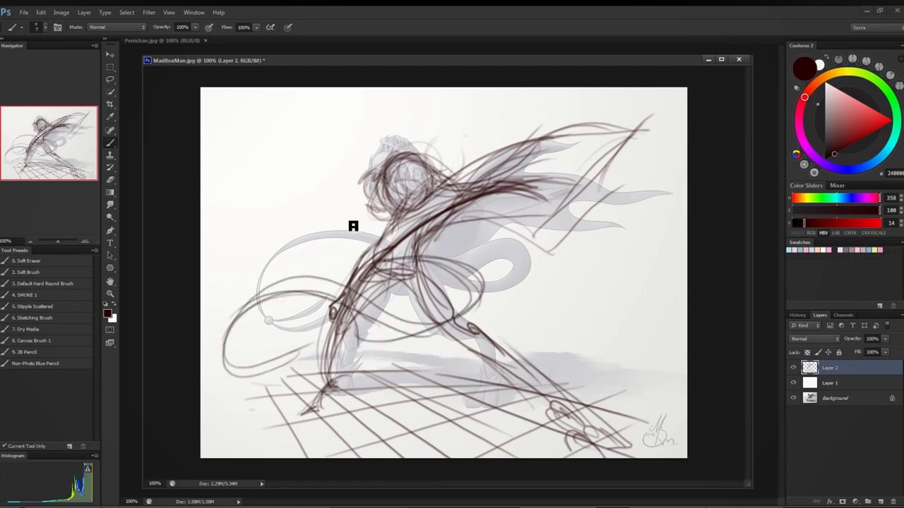
pyautogui.moveTo(353, 226); pyautogui.dragTo(363, 234)
pyautogui.moveTo(301, 242); pyautogui.dragTo(422, 329)
pyautogui.moveTo(566, 279)
pyautogui.mouseDown()
pyautogui.moveTo(549, 309)
pyautogui.moveTo(566, 298)
pyautogui.mouseUp()
pyautogui.moveTo(543, 303); pyautogui.dragTo(545, 305)
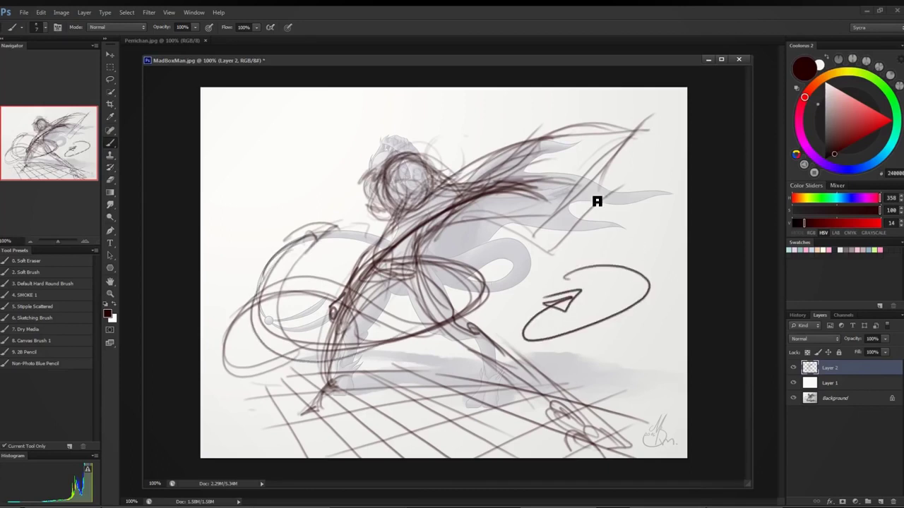
pyautogui.moveTo(565, 256)
pyautogui.mouseDown()
pyautogui.moveTo(570, 332)
pyautogui.moveTo(499, 408)
pyautogui.mouseUp()
pyautogui.moveTo(494, 404); pyautogui.dragTo(499, 412)
pyautogui.moveTo(564, 264)
pyautogui.mouseDown()
pyautogui.moveTo(656, 414)
pyautogui.moveTo(650, 400)
pyautogui.mouseUp()
pyautogui.hotkey('ctrl', 'alt', 'z')
pyautogui.hotkey('ctrl', 'alt', 'z')
pyautogui.hotkey('ctrl', 'alt', 'z')
pyautogui.hotkey('ctrl', 'alt', 'z')
pyautogui.hotkey('ctrl', 'alt', 'z')
pyautogui.hotkey('ctrl', 'alt', 'z')
pyautogui.hotkey('ctrl', 'alt', 'z')
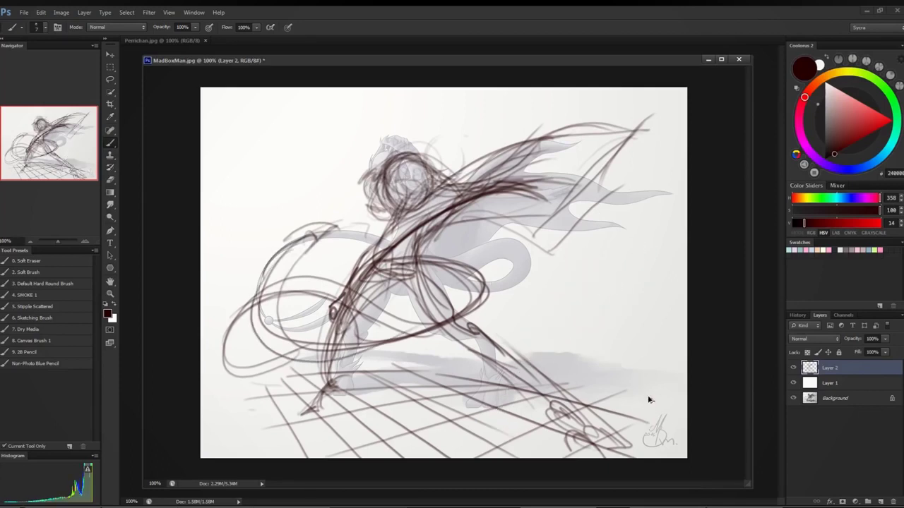
# Step: Set Layer 1's opacity to 79% and the sketch on Layer 2 to 50%
pyautogui.click(851, 384)
pyautogui.moveTo(885, 341)
pyautogui.mouseDown()
pyautogui.moveTo(895, 360)
pyautogui.moveTo(860, 359)
pyautogui.mouseUp()
pyautogui.click(855, 369)
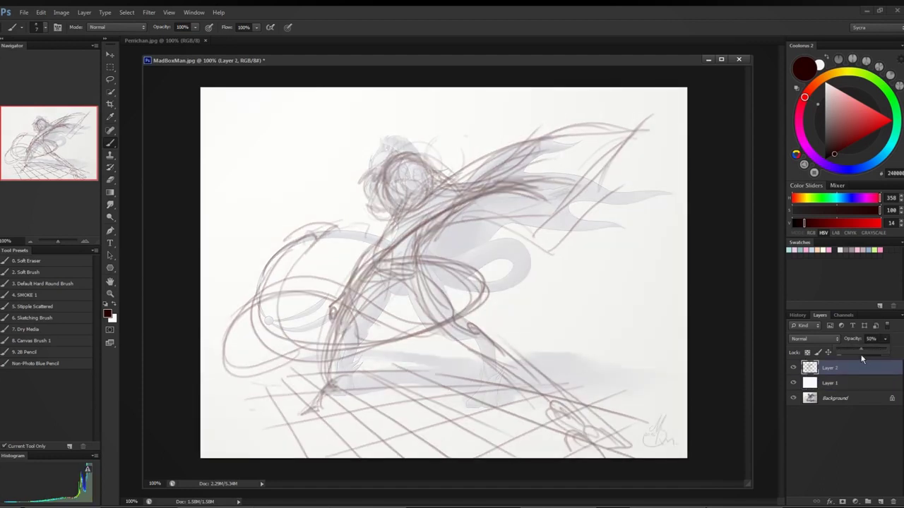
# Step: Duplicate the Background as a small reference in the canvas's upper-left corner, stack it above Layer 2, and add a new layer on top
pyautogui.click(836, 398)
pyautogui.hotkey('ctrl', 'j')
pyautogui.hotkey('ctrl', 't')
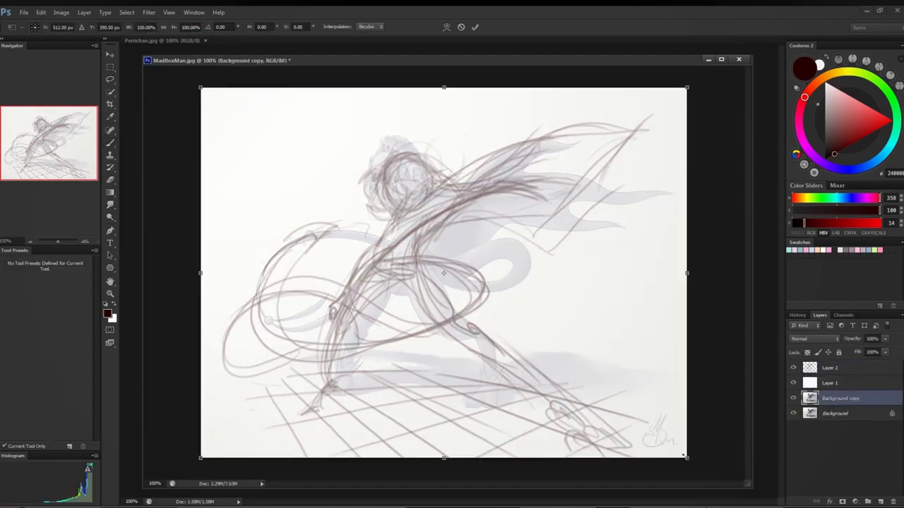
pyautogui.moveTo(686, 459); pyautogui.dragTo(369, 204)
pyautogui.press('Return')
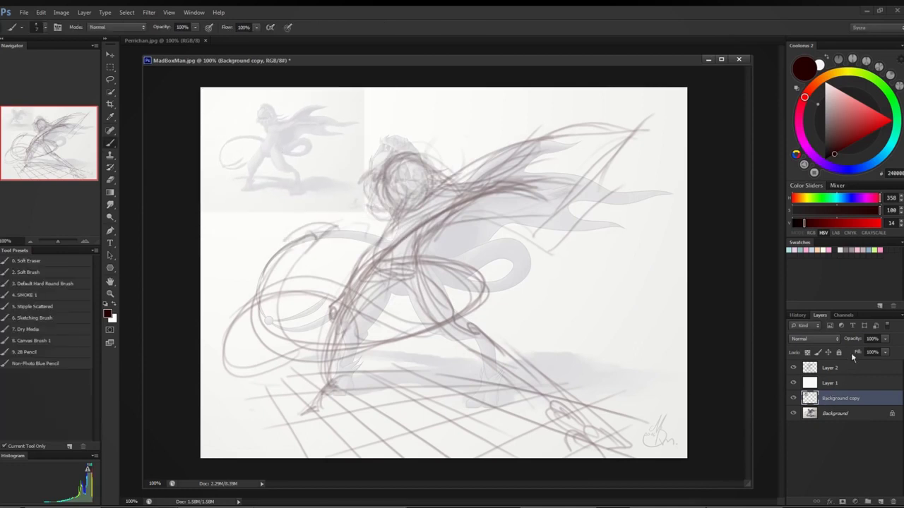
pyautogui.moveTo(850, 397); pyautogui.dragTo(855, 361)
pyautogui.click(880, 502)
# Step: Raise Layer 1's opacity to hide the full-size painting, and erase the lower-right corner of the small reference image
pyautogui.click(833, 414)
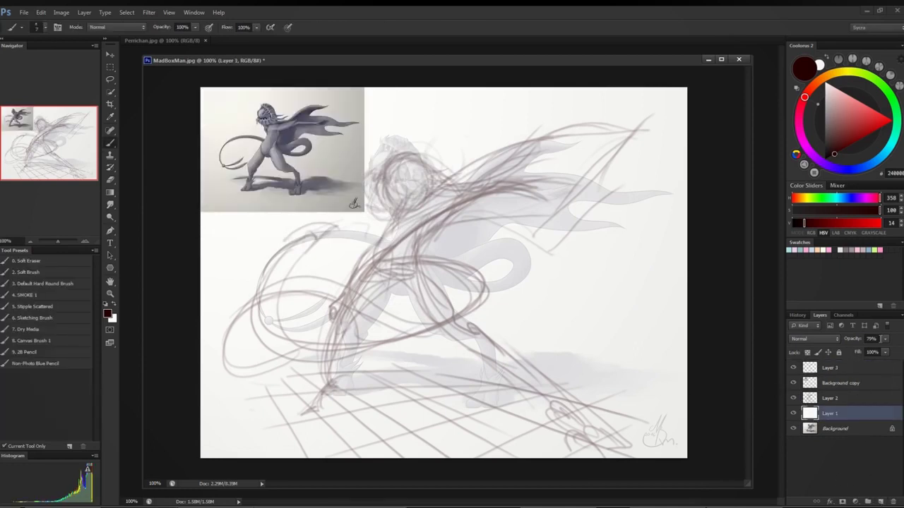
pyautogui.click(833, 385)
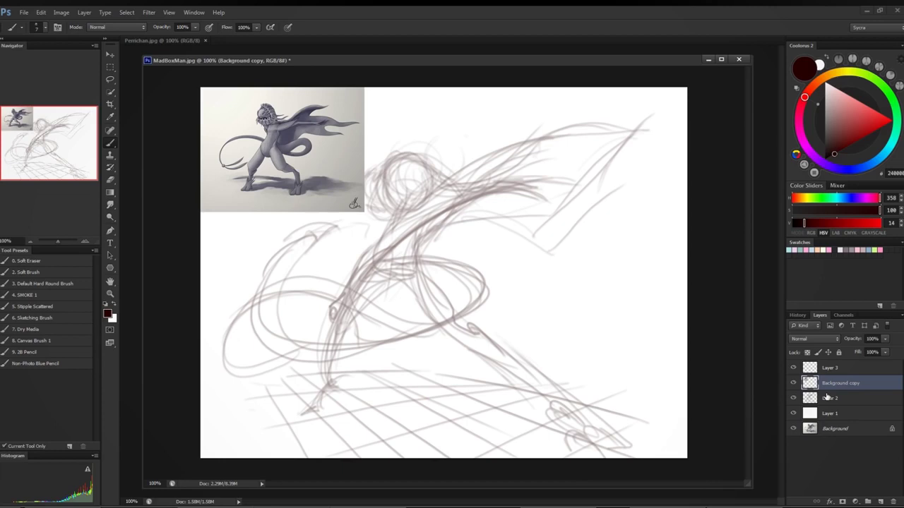
pyautogui.moveTo(364, 194)
pyautogui.mouseDown()
pyautogui.moveTo(312, 221)
pyautogui.moveTo(320, 230)
pyautogui.moveTo(350, 224)
pyautogui.moveTo(363, 207)
pyautogui.mouseUp()
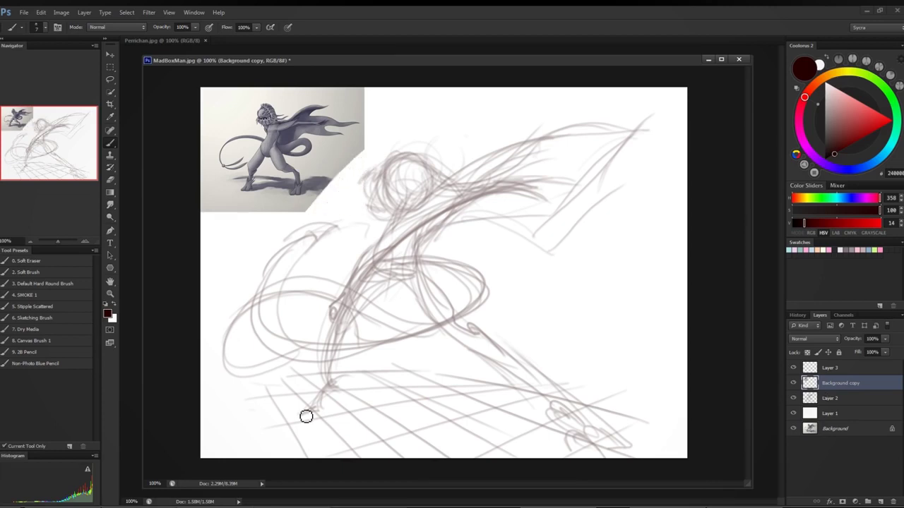
# Step: Draw the torso outline and the extended back leg with its knee, shin and foot in darker lines on Layer 3
pyautogui.click(859, 368)
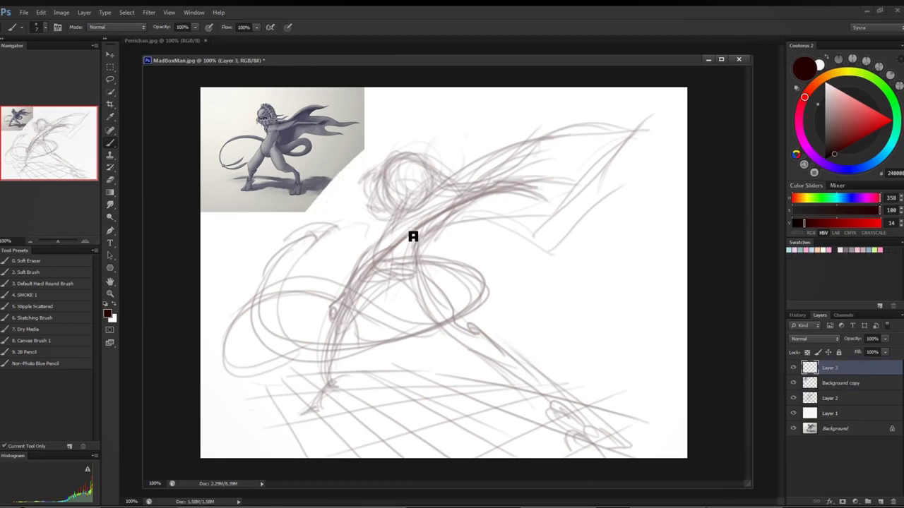
pyautogui.moveTo(400, 211)
pyautogui.mouseDown()
pyautogui.moveTo(378, 270)
pyautogui.moveTo(384, 278)
pyautogui.moveTo(399, 280)
pyautogui.moveTo(411, 257)
pyautogui.moveTo(439, 270)
pyautogui.moveTo(422, 253)
pyautogui.moveTo(452, 206)
pyautogui.mouseUp()
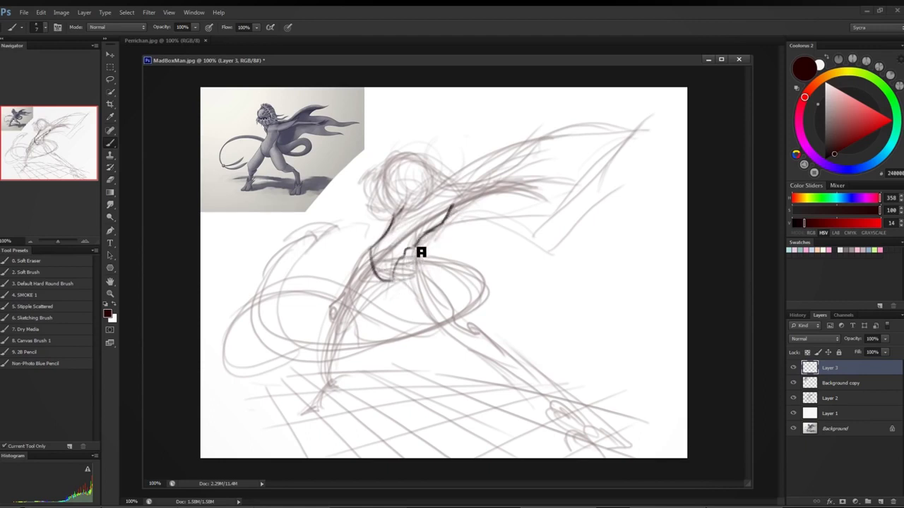
pyautogui.moveTo(414, 249)
pyautogui.mouseDown()
pyautogui.moveTo(448, 289)
pyautogui.moveTo(458, 323)
pyautogui.mouseUp()
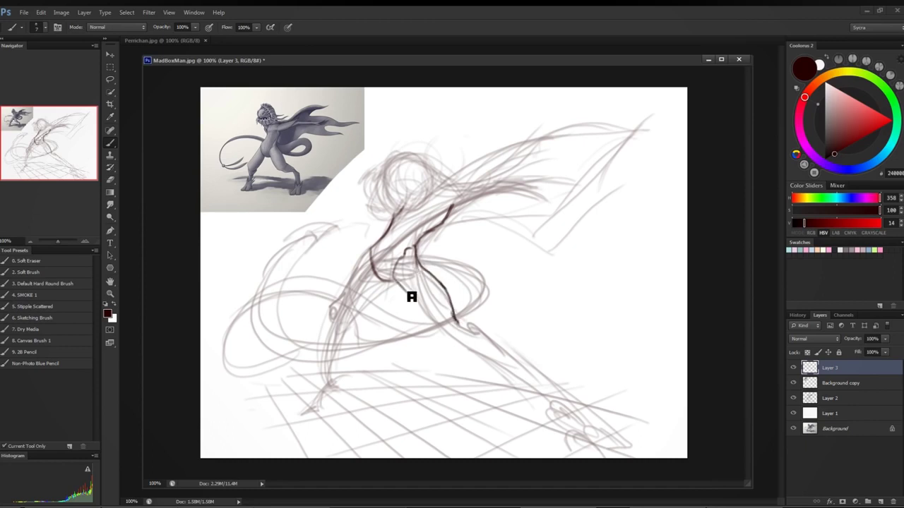
pyautogui.moveTo(405, 262)
pyautogui.mouseDown()
pyautogui.moveTo(428, 320)
pyautogui.moveTo(461, 338)
pyautogui.moveTo(463, 326)
pyautogui.moveTo(446, 330)
pyautogui.moveTo(462, 342)
pyautogui.moveTo(477, 321)
pyautogui.moveTo(461, 321)
pyautogui.moveTo(510, 345)
pyautogui.moveTo(539, 391)
pyautogui.mouseUp()
pyautogui.moveTo(460, 342)
pyautogui.mouseDown()
pyautogui.moveTo(483, 346)
pyautogui.moveTo(516, 368)
pyautogui.moveTo(458, 340)
pyautogui.moveTo(503, 337)
pyautogui.moveTo(537, 366)
pyautogui.moveTo(524, 366)
pyautogui.moveTo(529, 356)
pyautogui.moveTo(485, 322)
pyautogui.moveTo(465, 327)
pyautogui.moveTo(499, 337)
pyautogui.moveTo(519, 367)
pyautogui.moveTo(470, 349)
pyautogui.moveTo(478, 329)
pyautogui.moveTo(525, 341)
pyautogui.moveTo(563, 396)
pyautogui.moveTo(546, 407)
pyautogui.moveTo(559, 432)
pyautogui.moveTo(519, 374)
pyautogui.moveTo(540, 376)
pyautogui.moveTo(589, 435)
pyautogui.moveTo(564, 442)
pyautogui.moveTo(593, 433)
pyautogui.mouseUp()
pyautogui.moveTo(357, 382); pyautogui.dragTo(373, 387)
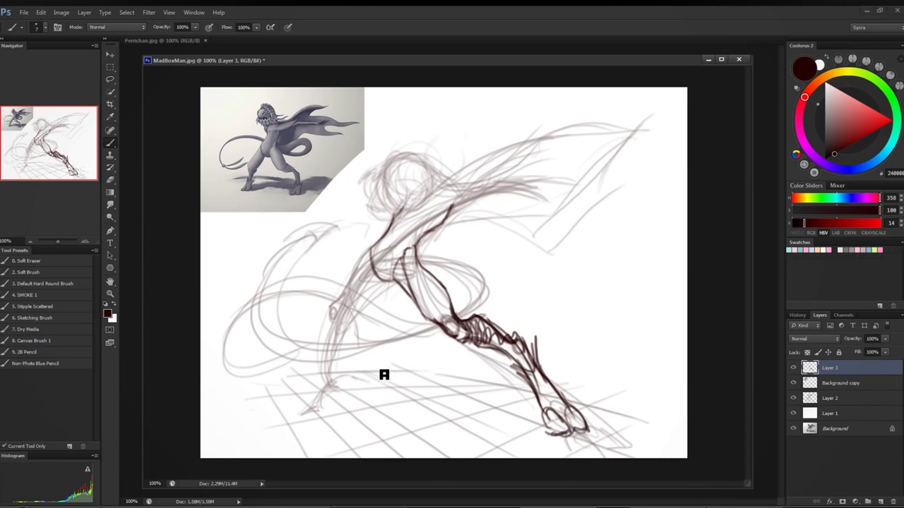
# Step: Draw the bent front leg over the rough sketch, defining the thigh, knee, lower leg and foot
pyautogui.moveTo(339, 308)
pyautogui.mouseDown()
pyautogui.moveTo(344, 320)
pyautogui.moveTo(335, 314)
pyautogui.mouseUp()
pyautogui.moveTo(380, 248)
pyautogui.mouseDown()
pyautogui.moveTo(337, 310)
pyautogui.moveTo(347, 323)
pyautogui.mouseUp()
pyautogui.moveTo(377, 251); pyautogui.dragTo(345, 309)
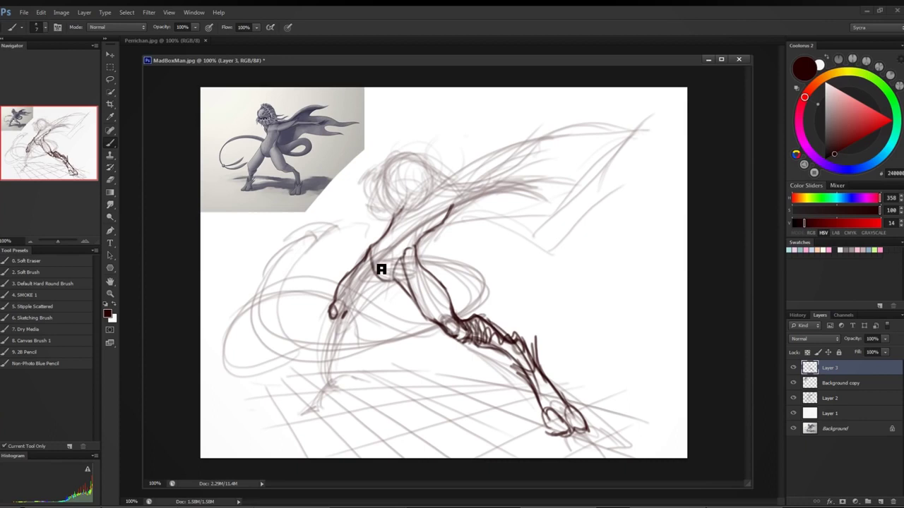
pyautogui.moveTo(374, 253); pyautogui.dragTo(343, 323)
pyautogui.moveTo(382, 281)
pyautogui.mouseDown()
pyautogui.moveTo(367, 309)
pyautogui.moveTo(354, 315)
pyautogui.moveTo(376, 297)
pyautogui.moveTo(349, 318)
pyautogui.moveTo(364, 343)
pyautogui.mouseUp()
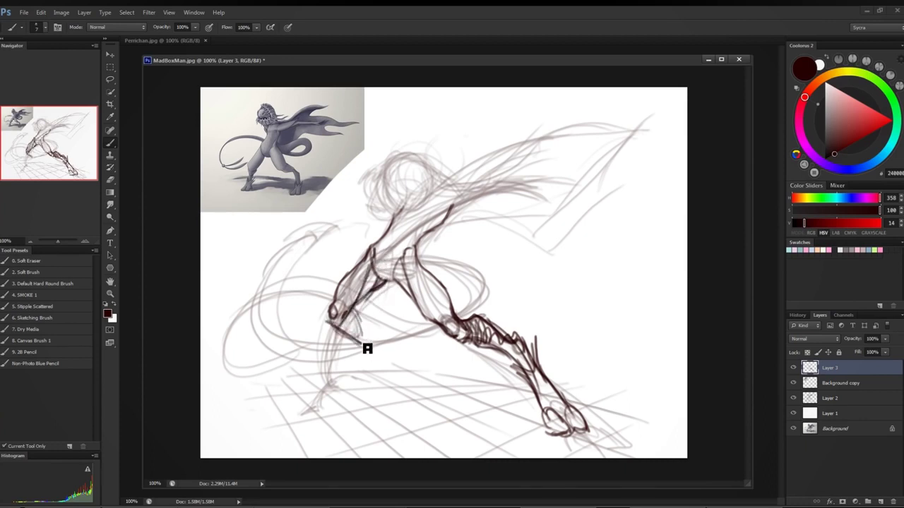
pyautogui.moveTo(353, 310)
pyautogui.mouseDown()
pyautogui.moveTo(368, 343)
pyautogui.moveTo(382, 343)
pyautogui.moveTo(324, 396)
pyautogui.moveTo(324, 386)
pyautogui.mouseUp()
pyautogui.moveTo(356, 344)
pyautogui.mouseDown()
pyautogui.moveTo(324, 383)
pyautogui.moveTo(365, 332)
pyautogui.moveTo(381, 346)
pyautogui.moveTo(341, 404)
pyautogui.moveTo(305, 399)
pyautogui.moveTo(330, 388)
pyautogui.mouseUp()
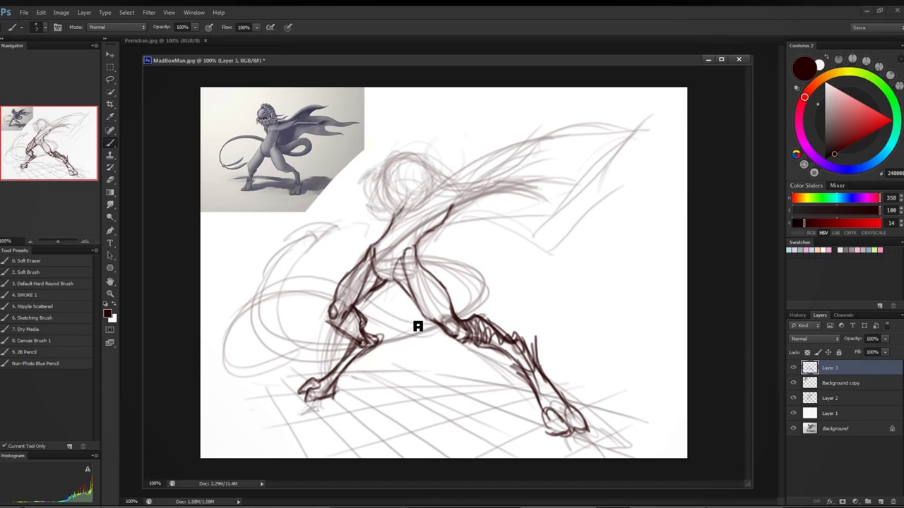
# Step: Add pointed spikes to the lower part of both legs
pyautogui.moveTo(344, 347)
pyautogui.mouseDown()
pyautogui.moveTo(367, 369)
pyautogui.moveTo(338, 390)
pyautogui.moveTo(350, 365)
pyautogui.mouseUp()
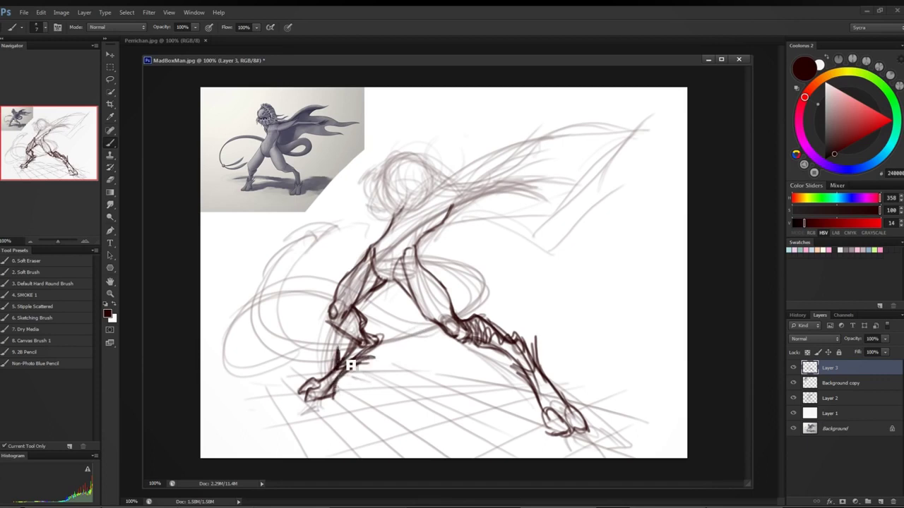
pyautogui.moveTo(498, 361); pyautogui.dragTo(515, 369)
pyautogui.moveTo(535, 336); pyautogui.dragTo(543, 372)
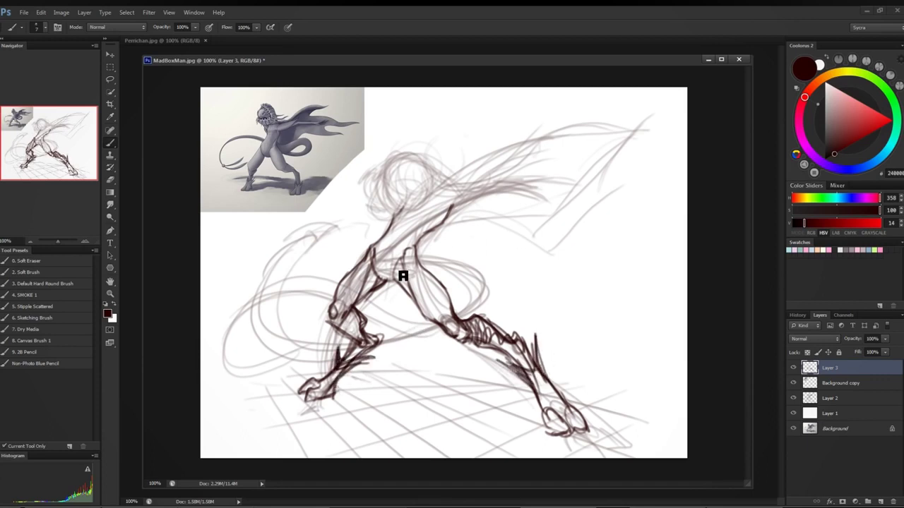
# Step: Shade the pelvis, define the torso, and draw the arm stretched toward the upper right with a clawed hand
pyautogui.moveTo(412, 224)
pyautogui.mouseDown()
pyautogui.moveTo(385, 248)
pyautogui.moveTo(398, 273)
pyautogui.moveTo(387, 291)
pyautogui.moveTo(389, 282)
pyautogui.mouseUp()
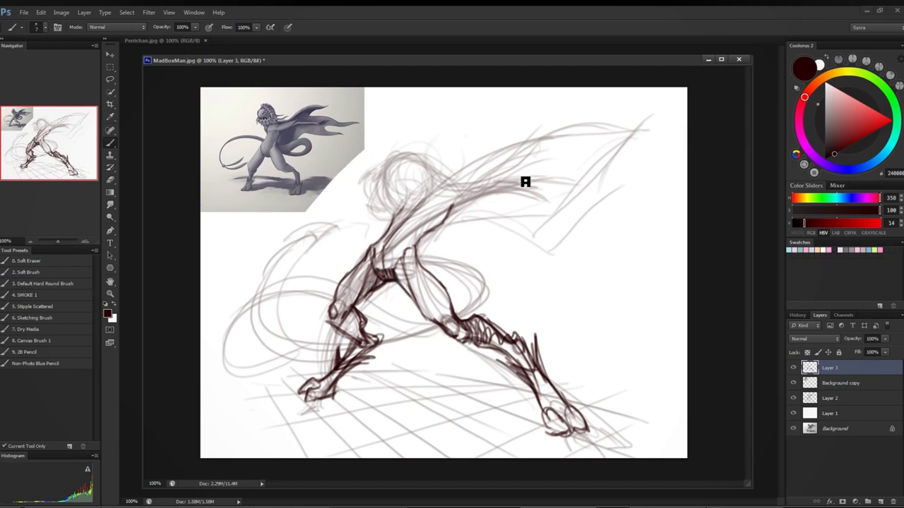
pyautogui.moveTo(446, 204)
pyautogui.mouseDown()
pyautogui.moveTo(416, 226)
pyautogui.moveTo(427, 244)
pyautogui.moveTo(411, 245)
pyautogui.moveTo(406, 232)
pyautogui.moveTo(382, 251)
pyautogui.moveTo(413, 253)
pyautogui.moveTo(403, 273)
pyautogui.moveTo(442, 210)
pyautogui.moveTo(412, 216)
pyautogui.moveTo(462, 199)
pyautogui.moveTo(470, 210)
pyautogui.moveTo(449, 204)
pyautogui.moveTo(452, 196)
pyautogui.moveTo(447, 217)
pyautogui.moveTo(475, 204)
pyautogui.moveTo(462, 192)
pyautogui.moveTo(480, 191)
pyautogui.moveTo(474, 203)
pyautogui.moveTo(500, 183)
pyautogui.moveTo(481, 200)
pyautogui.moveTo(496, 189)
pyautogui.moveTo(487, 176)
pyautogui.moveTo(498, 185)
pyautogui.moveTo(513, 175)
pyautogui.moveTo(508, 185)
pyautogui.moveTo(537, 152)
pyautogui.moveTo(529, 156)
pyautogui.moveTo(556, 151)
pyautogui.moveTo(557, 161)
pyautogui.moveTo(573, 151)
pyautogui.moveTo(508, 179)
pyautogui.moveTo(543, 163)
pyautogui.moveTo(546, 177)
pyautogui.moveTo(544, 153)
pyautogui.moveTo(545, 171)
pyautogui.moveTo(558, 172)
pyautogui.moveTo(555, 158)
pyautogui.moveTo(565, 154)
pyautogui.moveTo(549, 161)
pyautogui.mouseUp()
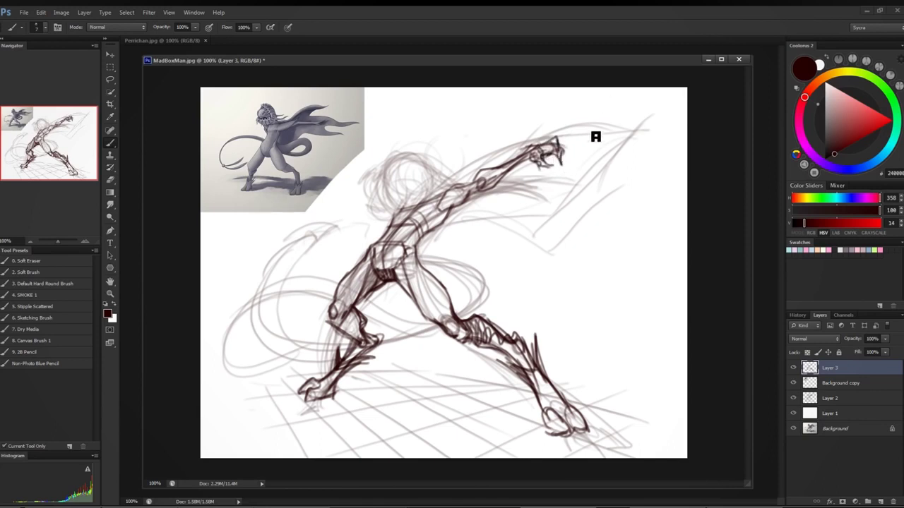
# Step: Draw the head with its wide-open jaw, crest and teeth over the rough head circle
pyautogui.moveTo(397, 198)
pyautogui.mouseDown()
pyautogui.moveTo(368, 197)
pyautogui.moveTo(387, 171)
pyautogui.moveTo(364, 213)
pyautogui.moveTo(406, 200)
pyautogui.moveTo(399, 230)
pyautogui.moveTo(392, 221)
pyautogui.moveTo(410, 216)
pyautogui.moveTo(363, 205)
pyautogui.moveTo(358, 195)
pyautogui.moveTo(369, 203)
pyautogui.moveTo(387, 185)
pyautogui.moveTo(363, 201)
pyautogui.moveTo(361, 191)
pyautogui.moveTo(386, 164)
pyautogui.mouseUp()
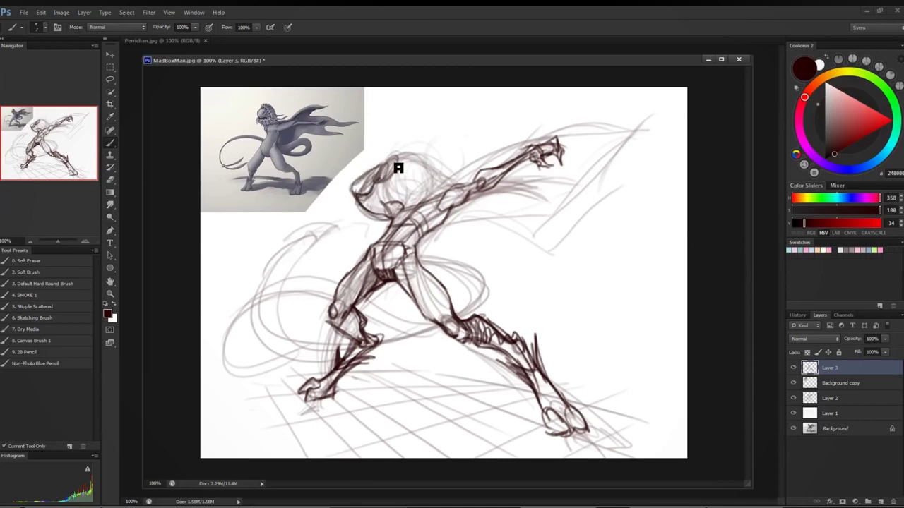
pyautogui.moveTo(354, 195)
pyautogui.mouseDown()
pyautogui.moveTo(372, 189)
pyautogui.moveTo(387, 210)
pyautogui.mouseUp()
pyautogui.moveTo(391, 173)
pyautogui.mouseDown()
pyautogui.moveTo(403, 153)
pyautogui.moveTo(386, 178)
pyautogui.moveTo(426, 151)
pyautogui.mouseUp()
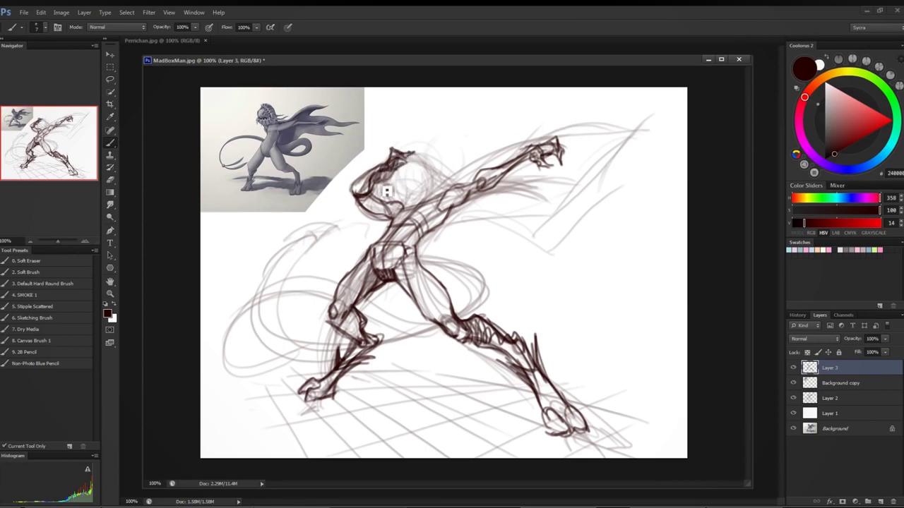
pyautogui.moveTo(387, 189); pyautogui.dragTo(410, 177)
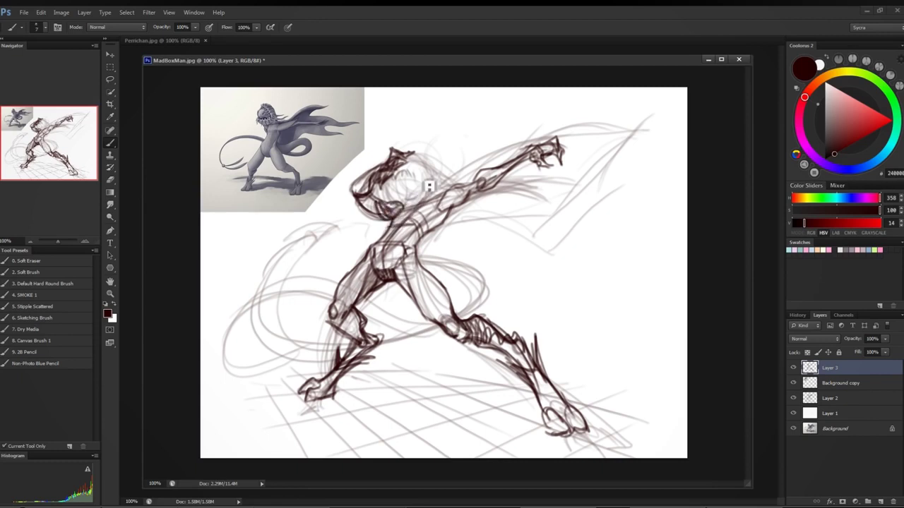
# Step: Finish the back of the head, outline the large pointed wing behind the arm, and fill its membrane with diagonal hatching
pyautogui.moveTo(412, 157)
pyautogui.mouseDown()
pyautogui.moveTo(436, 206)
pyautogui.moveTo(416, 168)
pyautogui.moveTo(453, 202)
pyautogui.moveTo(421, 169)
pyautogui.moveTo(438, 179)
pyautogui.moveTo(396, 211)
pyautogui.moveTo(406, 179)
pyautogui.moveTo(394, 183)
pyautogui.moveTo(412, 180)
pyautogui.moveTo(416, 211)
pyautogui.moveTo(651, 117)
pyautogui.moveTo(665, 96)
pyautogui.moveTo(592, 183)
pyautogui.moveTo(578, 179)
pyautogui.moveTo(655, 205)
pyautogui.moveTo(622, 227)
pyautogui.moveTo(679, 185)
pyautogui.moveTo(527, 245)
pyautogui.mouseUp()
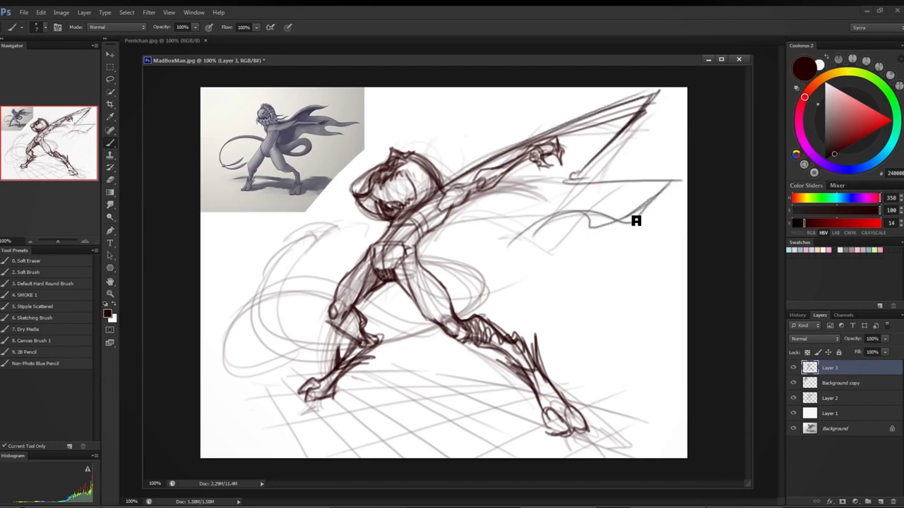
pyautogui.moveTo(460, 311)
pyautogui.mouseDown()
pyautogui.moveTo(627, 165)
pyautogui.moveTo(650, 122)
pyautogui.mouseUp()
pyautogui.hotkey('ctrl', 'alt', 'z')
pyautogui.hotkey('ctrl', 'alt', 'z')
pyautogui.moveTo(454, 299)
pyautogui.mouseDown()
pyautogui.moveTo(596, 236)
pyautogui.moveTo(628, 204)
pyautogui.moveTo(584, 226)
pyautogui.moveTo(670, 171)
pyautogui.moveTo(668, 142)
pyautogui.moveTo(679, 127)
pyautogui.moveTo(568, 195)
pyautogui.moveTo(578, 184)
pyautogui.moveTo(487, 297)
pyautogui.moveTo(589, 236)
pyautogui.moveTo(456, 302)
pyautogui.mouseUp()
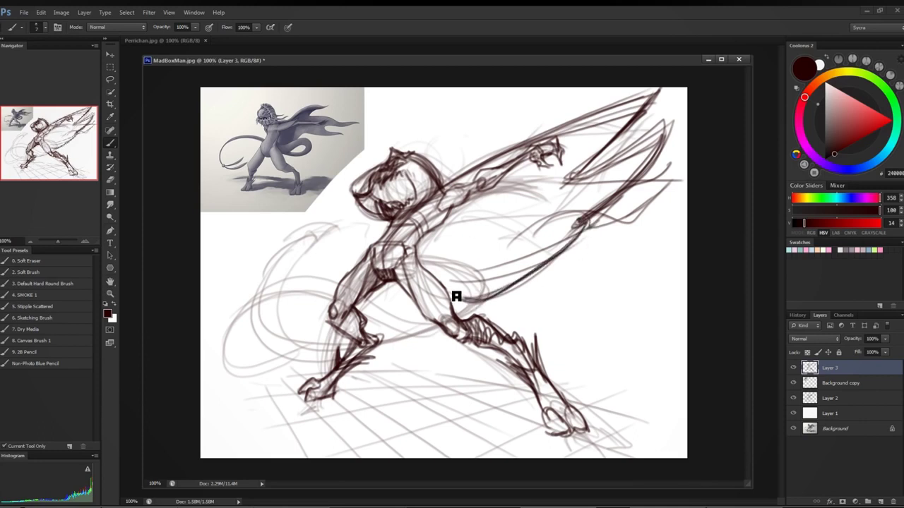
pyautogui.moveTo(434, 228)
pyautogui.mouseDown()
pyautogui.moveTo(466, 226)
pyautogui.moveTo(539, 167)
pyautogui.moveTo(600, 145)
pyautogui.moveTo(536, 169)
pyautogui.moveTo(545, 151)
pyautogui.moveTo(635, 106)
pyautogui.mouseUp()
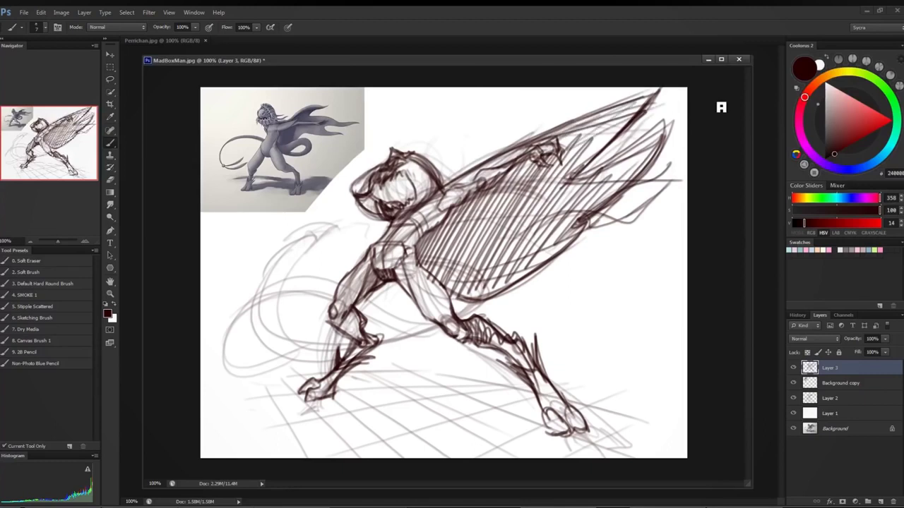
pyautogui.moveTo(587, 224)
pyautogui.mouseDown()
pyautogui.moveTo(505, 298)
pyautogui.moveTo(590, 210)
pyautogui.mouseUp()
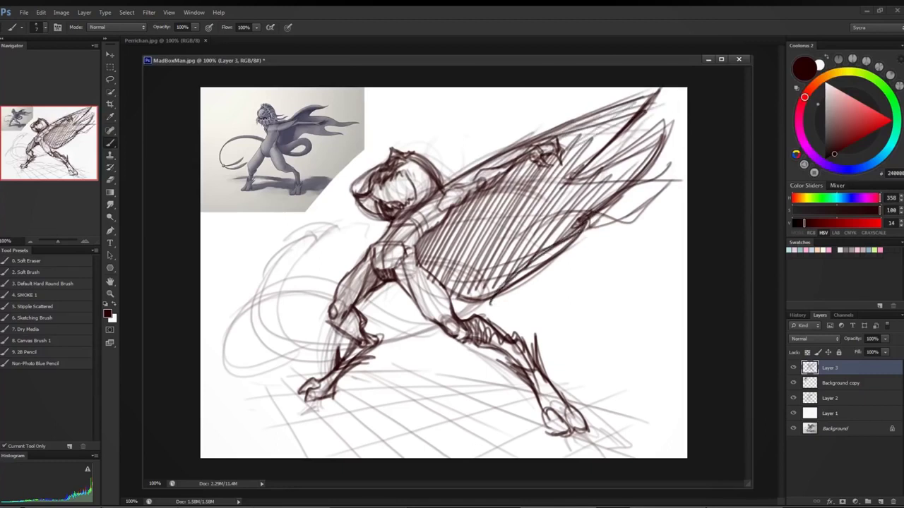
# Step: Erase the stray strokes along the wing's lower edge and restore a cleaner, darker edge line
pyautogui.moveTo(575, 243)
pyautogui.mouseDown()
pyautogui.moveTo(518, 286)
pyautogui.moveTo(571, 254)
pyautogui.moveTo(602, 220)
pyautogui.mouseUp()
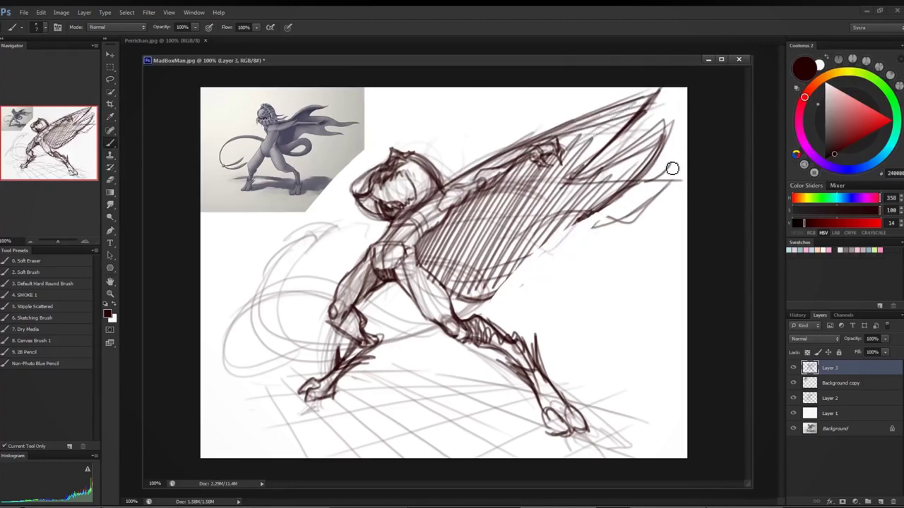
pyautogui.hotkey('ctrl', 'alt', 'z')
pyautogui.hotkey('ctrl', 'alt', 'z')
pyautogui.hotkey('ctrl', 'shift', 'z')
pyautogui.hotkey('ctrl', 'shift', 'z')
pyautogui.hotkey('ctrl', 'shift', 'z')
pyautogui.hotkey('ctrl', 'shift', 'z')
pyautogui.hotkey('ctrl', 'shift', 'z')
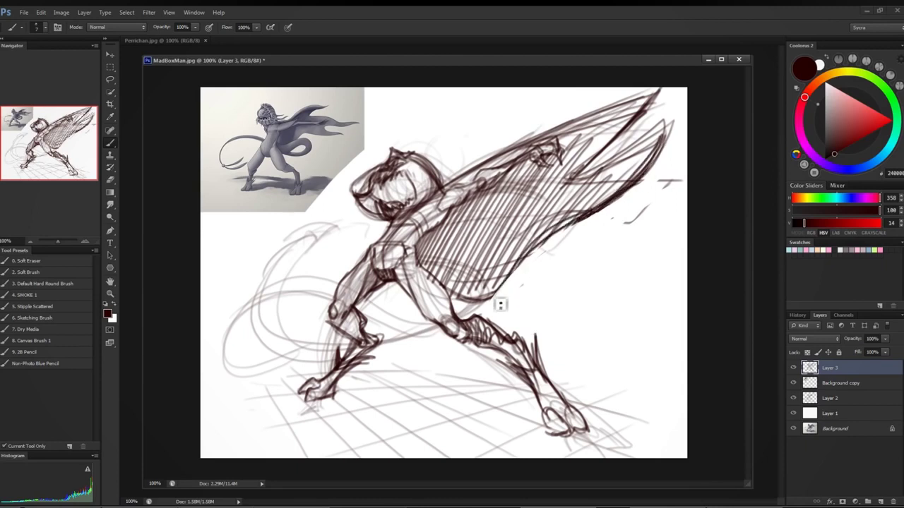
# Step: Lighten the inside of the head, redraw the protruding jaw, and darken the open mouth around jagged teeth
pyautogui.moveTo(387, 189)
pyautogui.mouseDown()
pyautogui.moveTo(390, 220)
pyautogui.moveTo(381, 204)
pyautogui.moveTo(412, 215)
pyautogui.mouseUp()
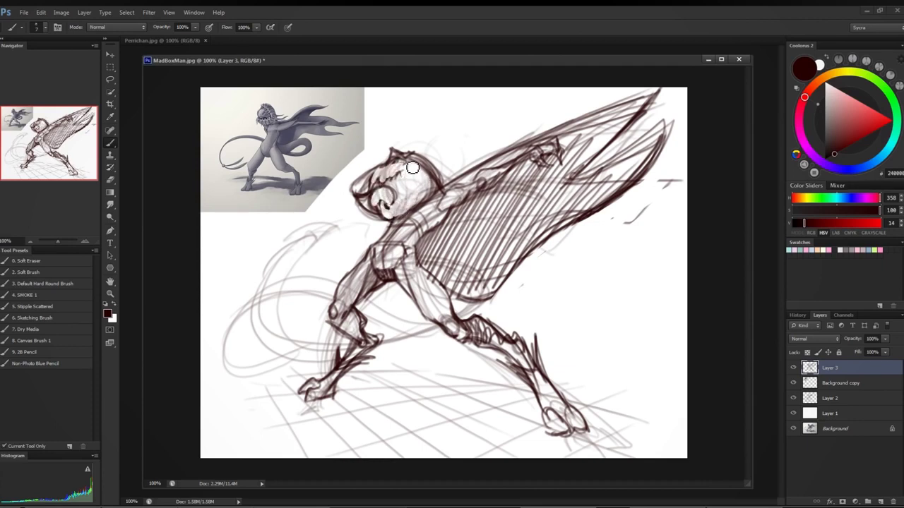
pyautogui.moveTo(416, 162); pyautogui.dragTo(436, 187)
pyautogui.moveTo(381, 192)
pyautogui.mouseDown()
pyautogui.moveTo(350, 205)
pyautogui.moveTo(363, 231)
pyautogui.moveTo(394, 209)
pyautogui.moveTo(365, 233)
pyautogui.moveTo(346, 226)
pyautogui.moveTo(364, 223)
pyautogui.moveTo(354, 225)
pyautogui.moveTo(360, 209)
pyautogui.moveTo(353, 223)
pyautogui.moveTo(363, 190)
pyautogui.mouseUp()
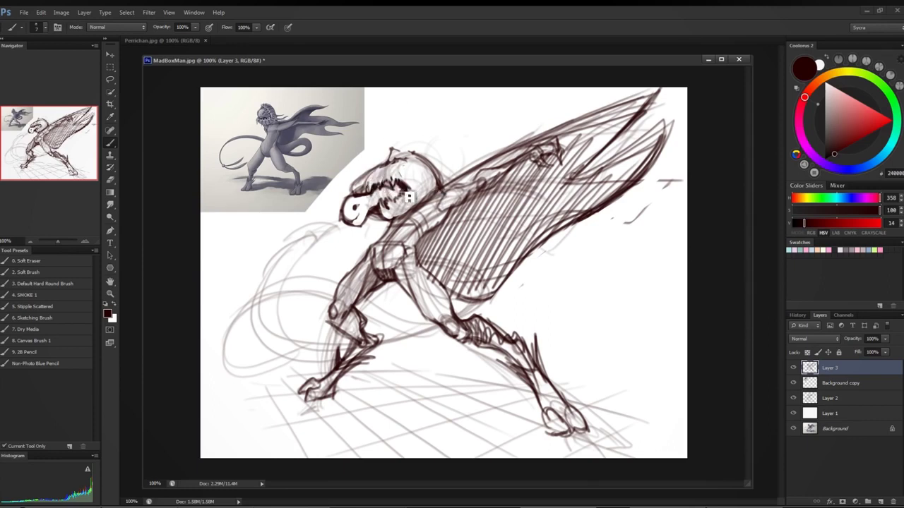
pyautogui.moveTo(409, 196); pyautogui.dragTo(383, 199)
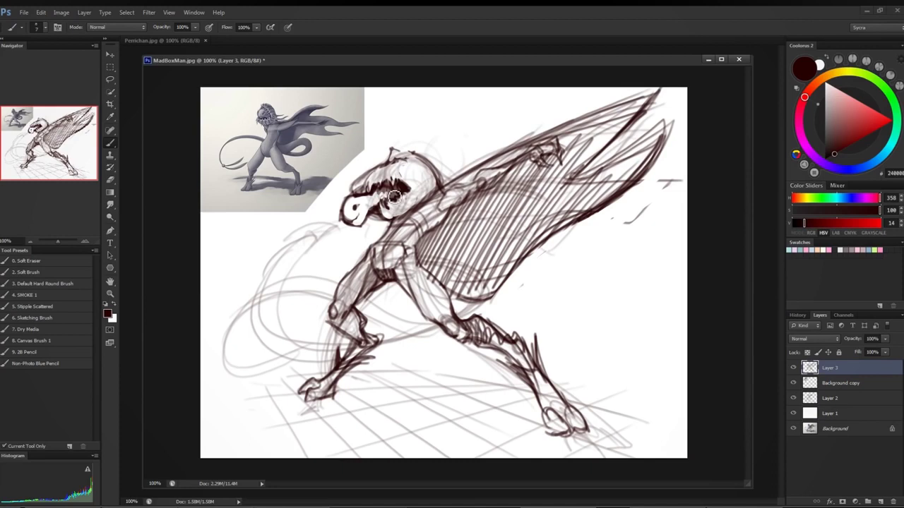
# Step: Add long spikes to the top and back of the head, and hatch the skull around the toothed mouth
pyautogui.moveTo(369, 183); pyautogui.dragTo(446, 124)
pyautogui.moveTo(400, 152); pyautogui.dragTo(416, 127)
pyautogui.moveTo(449, 169)
pyautogui.mouseDown()
pyautogui.moveTo(430, 182)
pyautogui.moveTo(463, 152)
pyautogui.moveTo(413, 195)
pyautogui.moveTo(397, 173)
pyautogui.moveTo(379, 185)
pyautogui.moveTo(402, 176)
pyautogui.moveTo(423, 189)
pyautogui.moveTo(395, 222)
pyautogui.moveTo(401, 198)
pyautogui.moveTo(412, 200)
pyautogui.mouseUp()
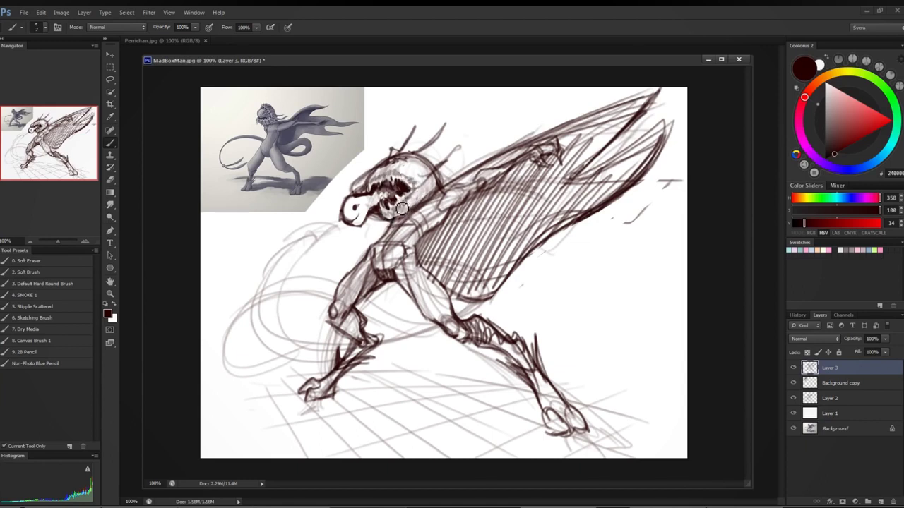
pyautogui.moveTo(388, 171)
pyautogui.mouseDown()
pyautogui.moveTo(402, 151)
pyautogui.moveTo(428, 147)
pyautogui.moveTo(424, 184)
pyautogui.moveTo(436, 196)
pyautogui.moveTo(395, 222)
pyautogui.mouseUp()
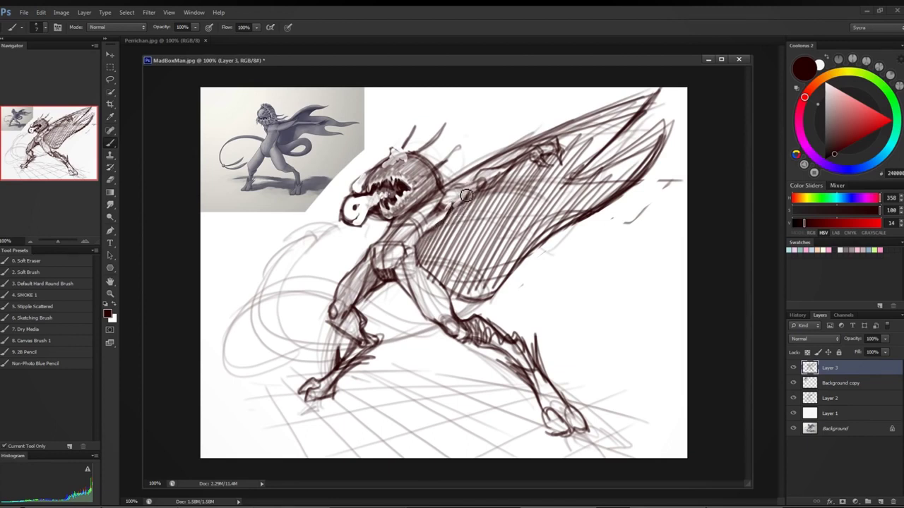
# Step: Redefine the clawed hand in front of the wing with white accents
pyautogui.press('r')
pyautogui.moveTo(545, 166); pyautogui.dragTo(570, 147)
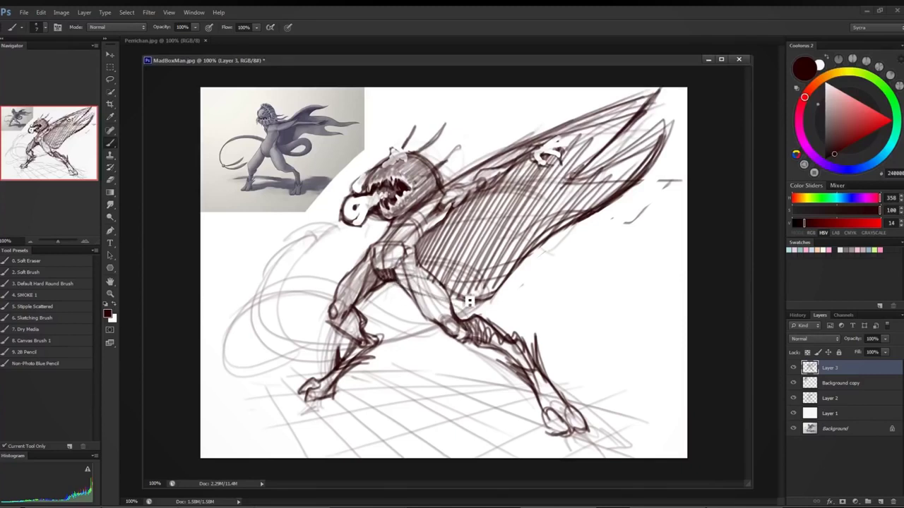
# Step: Draw the long tail sweeping behind the legs and curling upward to a round joint with a forked tip
pyautogui.moveTo(463, 306)
pyautogui.mouseDown()
pyautogui.moveTo(464, 323)
pyautogui.moveTo(458, 309)
pyautogui.moveTo(383, 342)
pyautogui.mouseUp()
pyautogui.moveTo(430, 323)
pyautogui.mouseDown()
pyautogui.moveTo(381, 341)
pyautogui.moveTo(246, 290)
pyautogui.mouseUp()
pyautogui.moveTo(358, 347)
pyautogui.mouseDown()
pyautogui.moveTo(306, 348)
pyautogui.moveTo(263, 322)
pyautogui.moveTo(300, 243)
pyautogui.mouseUp()
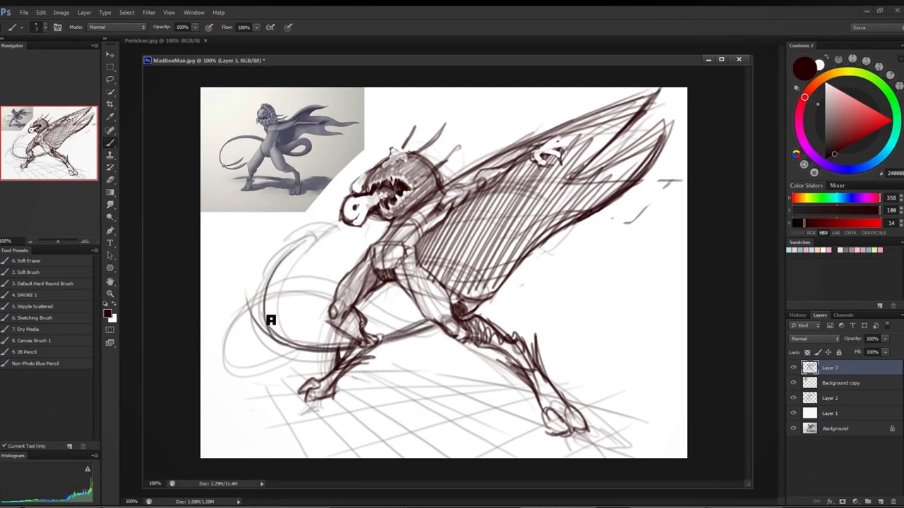
pyautogui.moveTo(292, 335)
pyautogui.mouseDown()
pyautogui.moveTo(305, 237)
pyautogui.moveTo(298, 244)
pyautogui.moveTo(283, 206)
pyautogui.moveTo(271, 222)
pyautogui.moveTo(330, 203)
pyautogui.moveTo(290, 222)
pyautogui.mouseUp()
pyautogui.moveTo(328, 201); pyautogui.dragTo(309, 233)
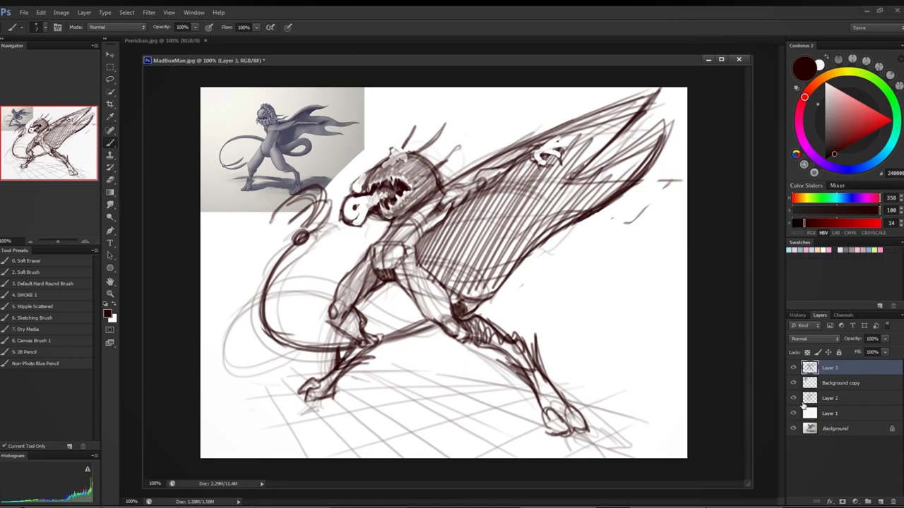
# Step: Hide Layer 2 and Background copy, and move Layer 3 directly above Layer 1
pyautogui.click(793, 398)
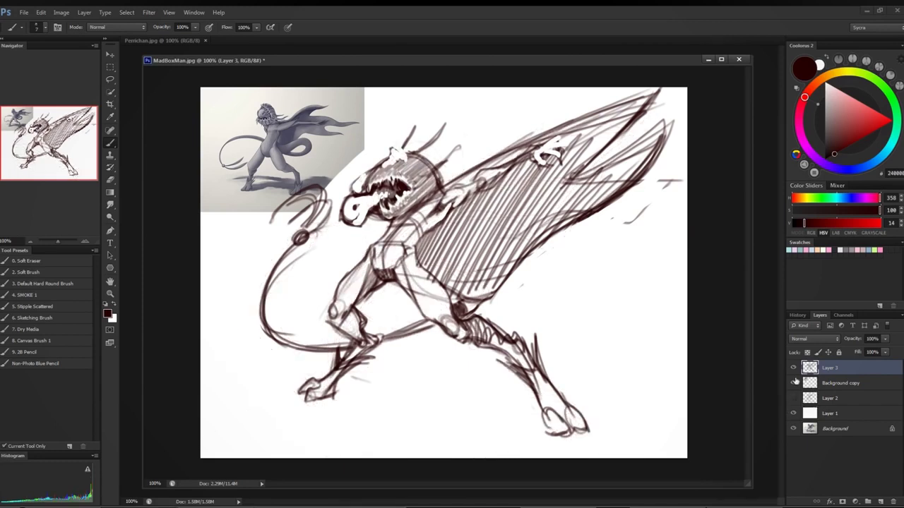
pyautogui.click(793, 383)
pyautogui.moveTo(852, 366); pyautogui.dragTo(860, 398)
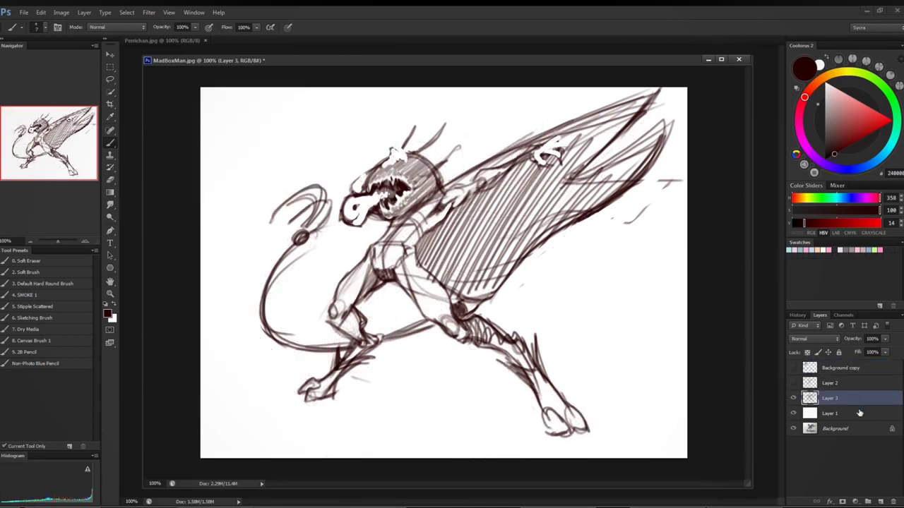
# Step: Make a copy of the Layer 3 sketch on white, place it directly above Background, and compare it with the original painting
pyautogui.hotkey('ctrl', 'j')
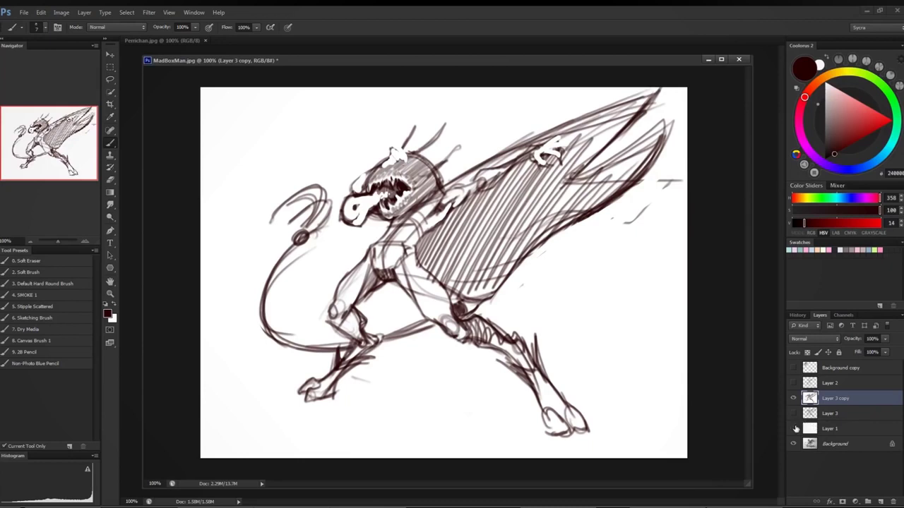
pyautogui.moveTo(832, 402); pyautogui.dragTo(835, 434)
pyautogui.click(795, 428)
pyautogui.click(795, 428)
pyautogui.click(795, 428)
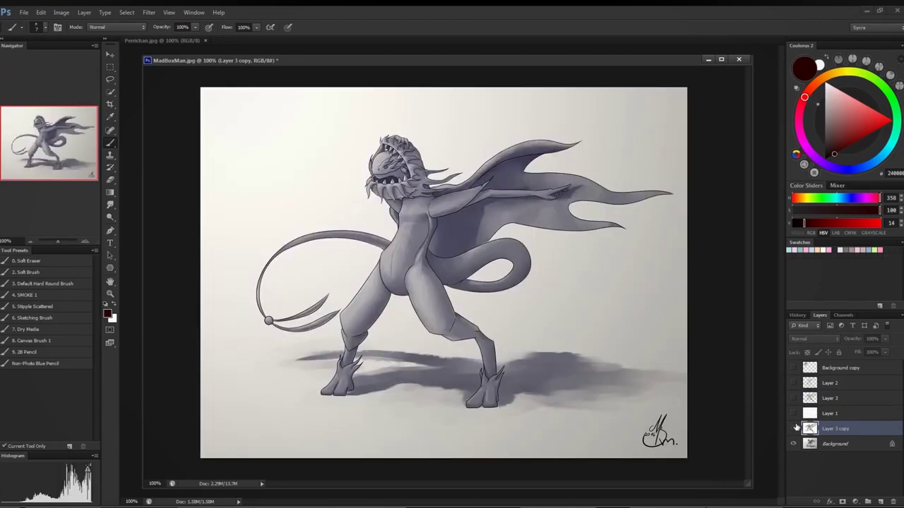
pyautogui.click(793, 428)
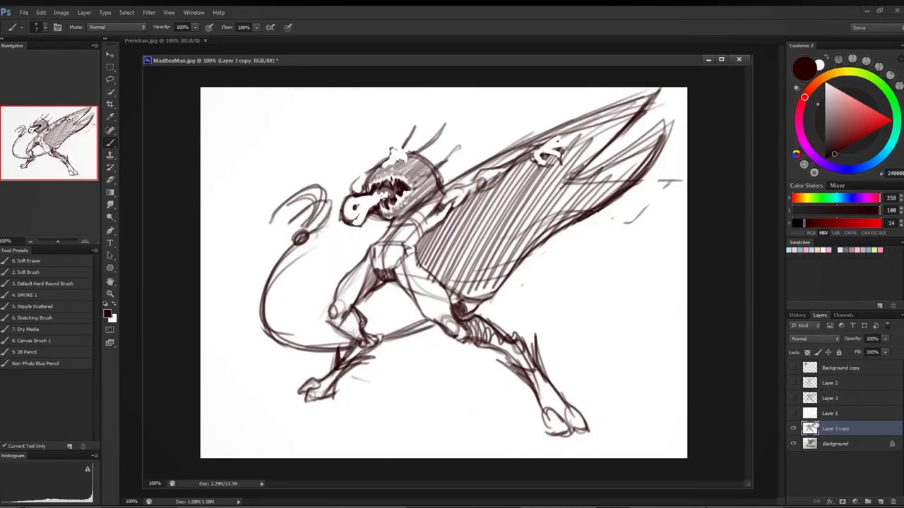
# Step: Hatch a flat cast shadow on the ground beneath and behind the creature's feet
pyautogui.moveTo(329, 411)
pyautogui.mouseDown()
pyautogui.moveTo(437, 403)
pyautogui.moveTo(527, 431)
pyautogui.moveTo(490, 436)
pyautogui.moveTo(454, 409)
pyautogui.moveTo(272, 403)
pyautogui.moveTo(551, 446)
pyautogui.mouseUp()
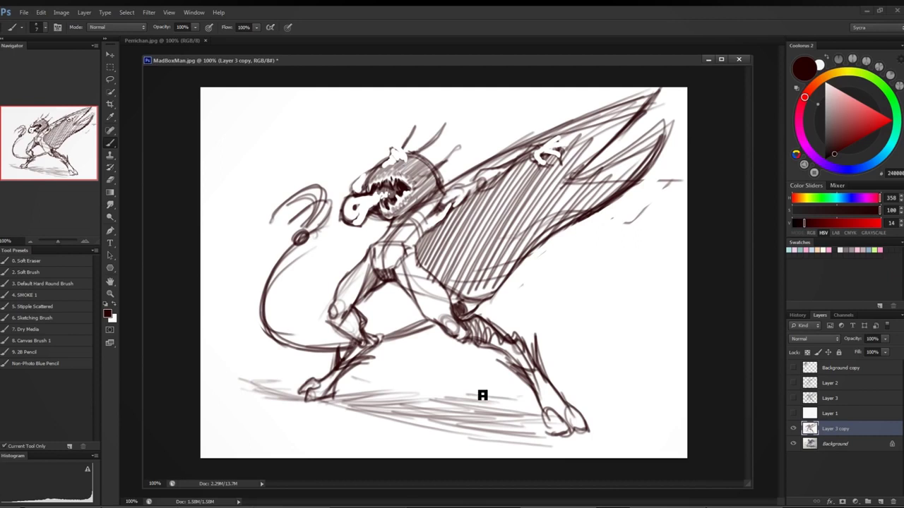
pyautogui.moveTo(482, 395)
pyautogui.mouseDown()
pyautogui.moveTo(585, 393)
pyautogui.moveTo(516, 415)
pyautogui.moveTo(663, 396)
pyautogui.moveTo(470, 398)
pyautogui.moveTo(641, 390)
pyautogui.mouseUp()
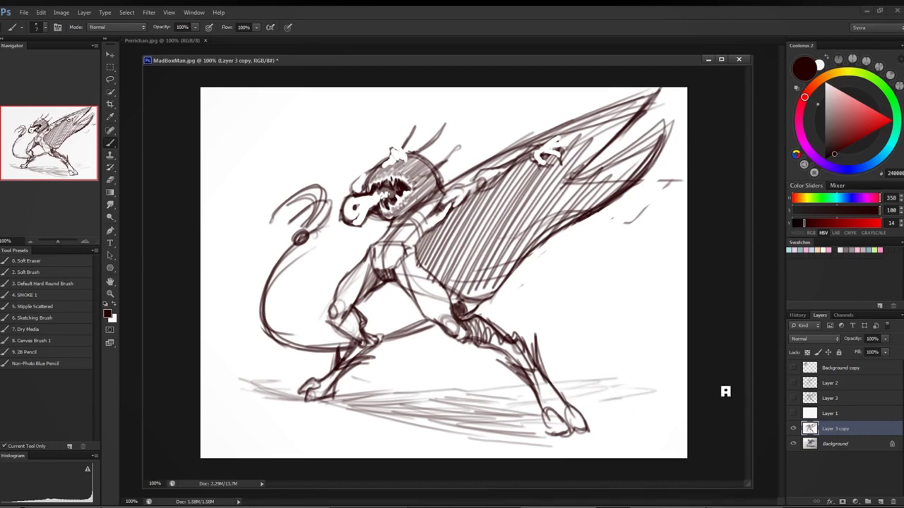
# Step: Redraw the foot of the outstretched front leg larger and lower, and compare the sketch with the original painting
pyautogui.moveTo(540, 468)
pyautogui.mouseDown()
pyautogui.moveTo(590, 460)
pyautogui.moveTo(551, 441)
pyautogui.moveTo(550, 425)
pyautogui.moveTo(574, 427)
pyautogui.moveTo(568, 450)
pyautogui.moveTo(591, 458)
pyautogui.moveTo(603, 430)
pyautogui.moveTo(586, 418)
pyautogui.moveTo(585, 456)
pyautogui.moveTo(562, 426)
pyautogui.moveTo(577, 451)
pyautogui.moveTo(588, 425)
pyautogui.moveTo(577, 415)
pyautogui.moveTo(599, 438)
pyautogui.mouseUp()
pyautogui.press('x')
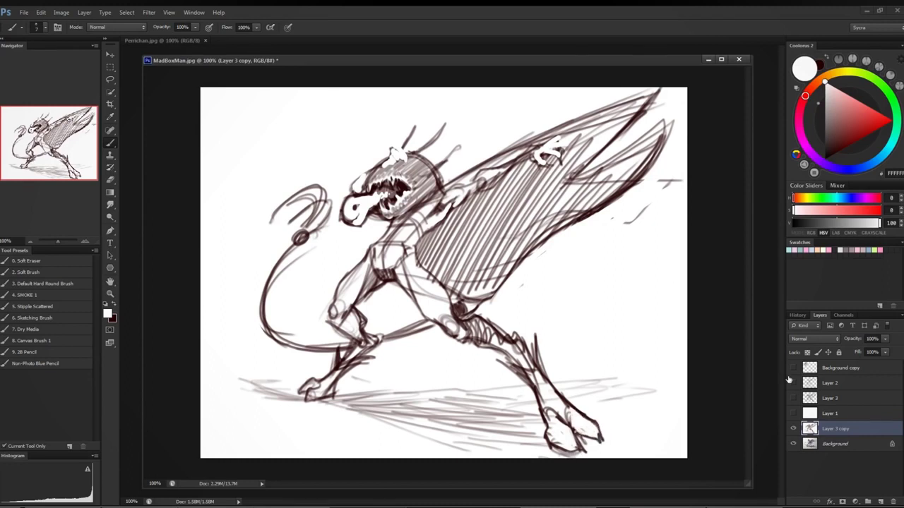
pyautogui.click(793, 427)
pyautogui.click(793, 428)
pyautogui.click(793, 428)
pyautogui.click(793, 427)
# Step: Paint over the front foot in white and redraw it with two compact toes planted on the ground
pyautogui.moveTo(573, 441)
pyautogui.mouseDown()
pyautogui.moveTo(604, 449)
pyautogui.moveTo(579, 463)
pyautogui.moveTo(558, 443)
pyautogui.moveTo(583, 455)
pyautogui.mouseUp()
pyautogui.press('x')
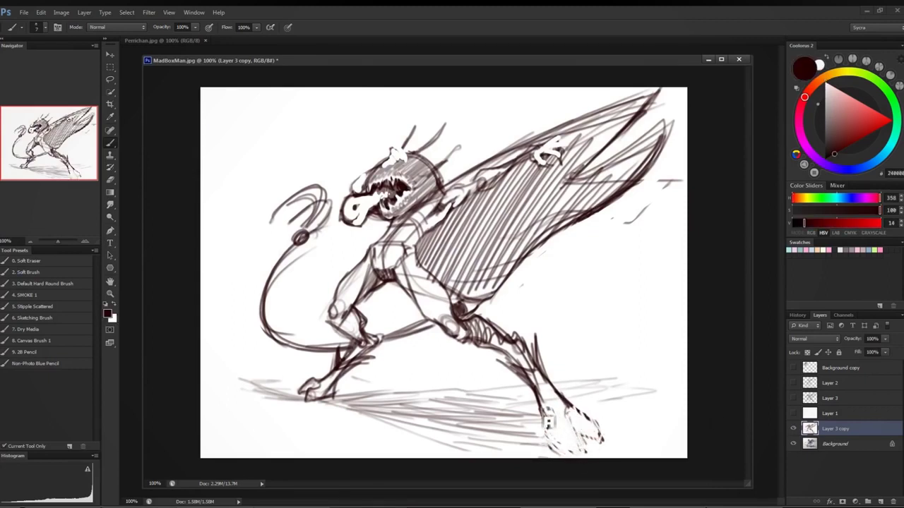
pyautogui.moveTo(547, 416)
pyautogui.mouseDown()
pyautogui.moveTo(565, 459)
pyautogui.moveTo(593, 442)
pyautogui.moveTo(571, 433)
pyautogui.moveTo(583, 452)
pyautogui.moveTo(580, 443)
pyautogui.moveTo(557, 458)
pyautogui.moveTo(540, 441)
pyautogui.moveTo(597, 433)
pyautogui.moveTo(600, 417)
pyautogui.mouseUp()
pyautogui.press('x')
pyautogui.hotkey('ctrl', 'z')
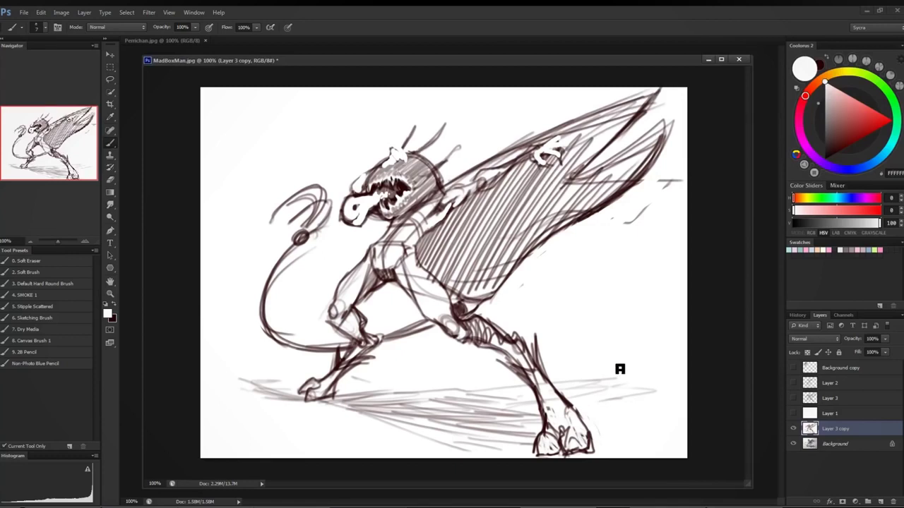
pyautogui.press('x')
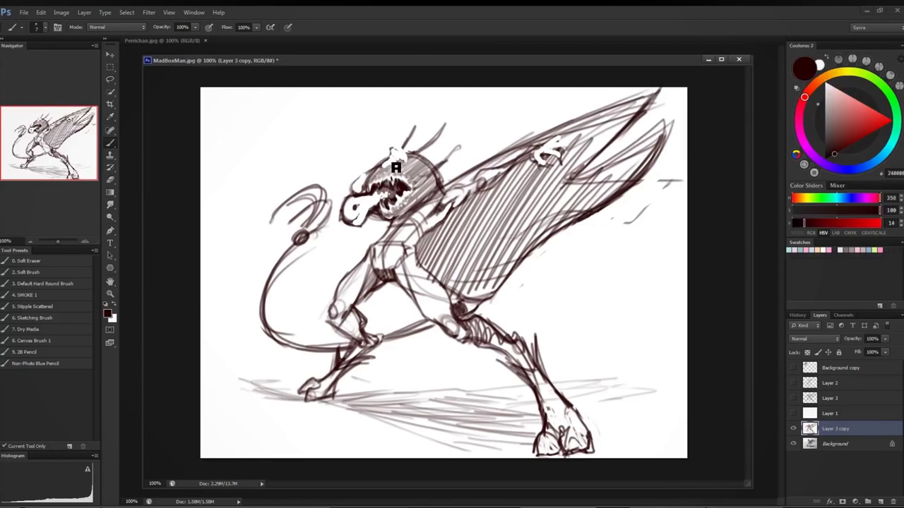
# Step: Add dark detail strokes to the creature's head and neck, and hide Layer 3 copy to view the original painting
pyautogui.moveTo(402, 169)
pyautogui.mouseDown()
pyautogui.moveTo(393, 152)
pyautogui.moveTo(412, 167)
pyautogui.mouseUp()
pyautogui.moveTo(392, 167)
pyautogui.mouseDown()
pyautogui.moveTo(400, 163)
pyautogui.moveTo(356, 187)
pyautogui.moveTo(368, 185)
pyautogui.mouseUp()
pyautogui.moveTo(415, 215)
pyautogui.mouseDown()
pyautogui.moveTo(397, 230)
pyautogui.moveTo(411, 226)
pyautogui.mouseUp()
pyautogui.click(793, 429)
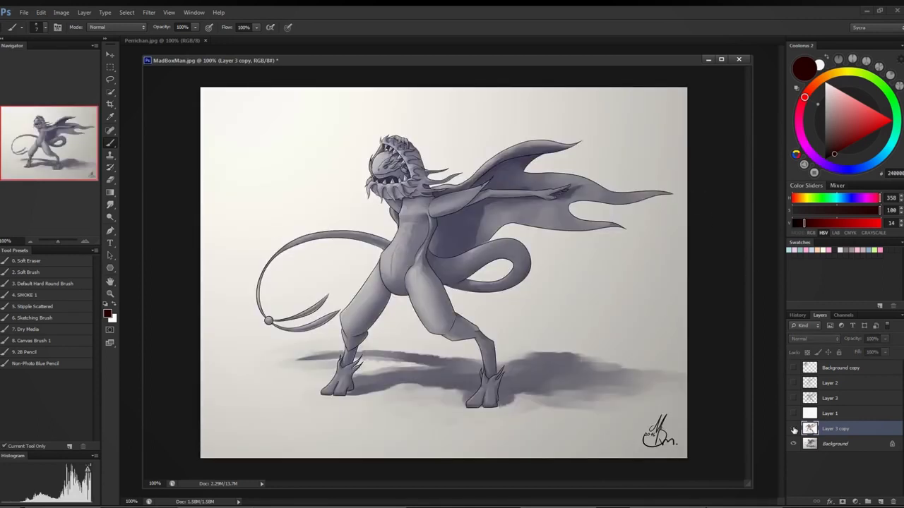